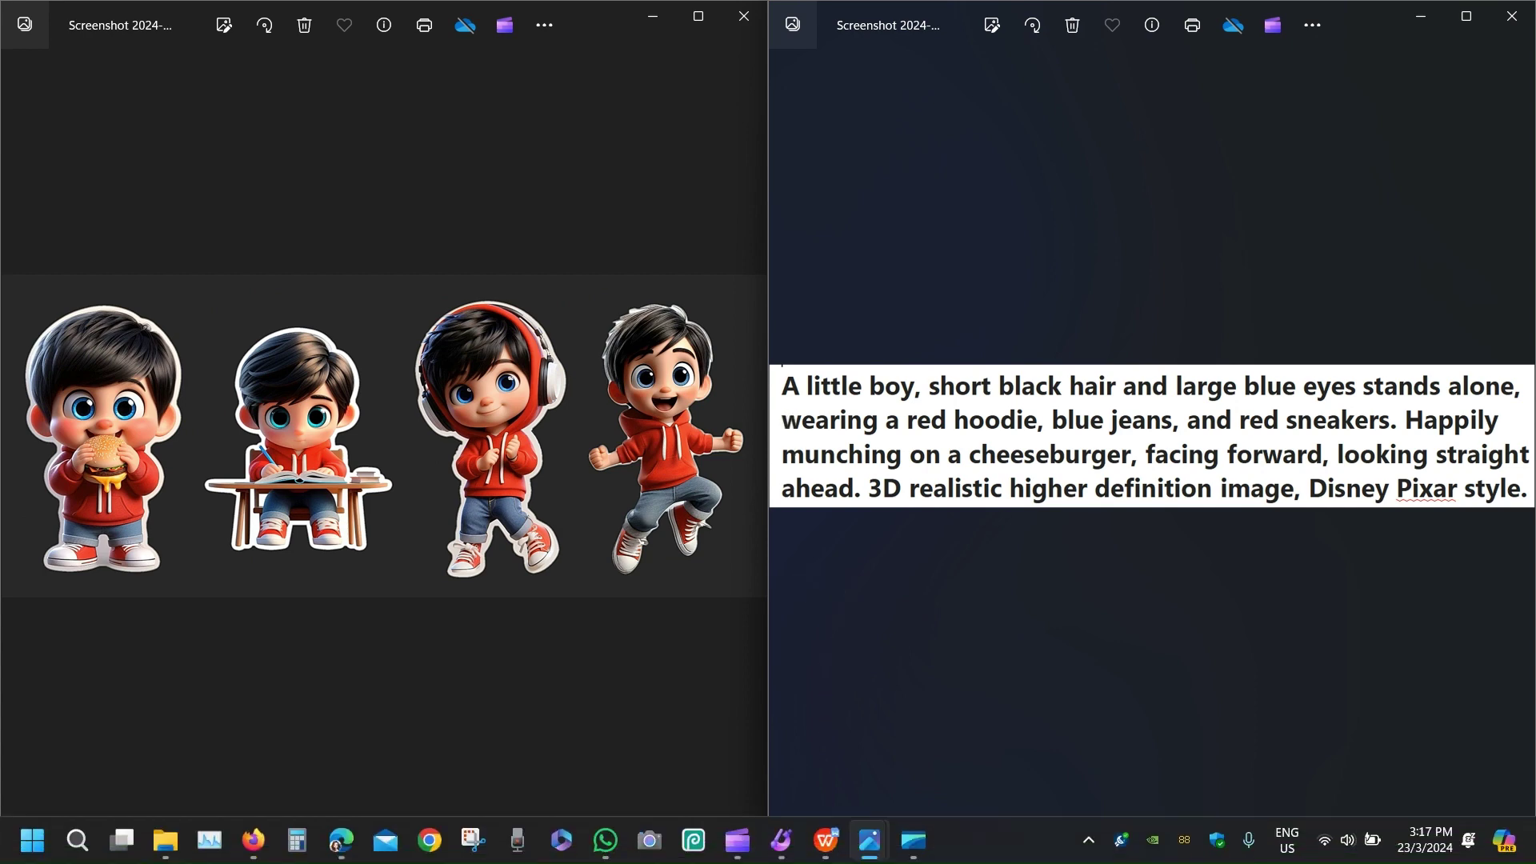
Switch to Microsoft Designer's Image Creator and generate images from the copied prompt about the little boy munching on a cheeseburger
{"action": "mouse_move", "coordinate": [752, 859]}
{"action": "left_click", "coordinate": [790, 841]}
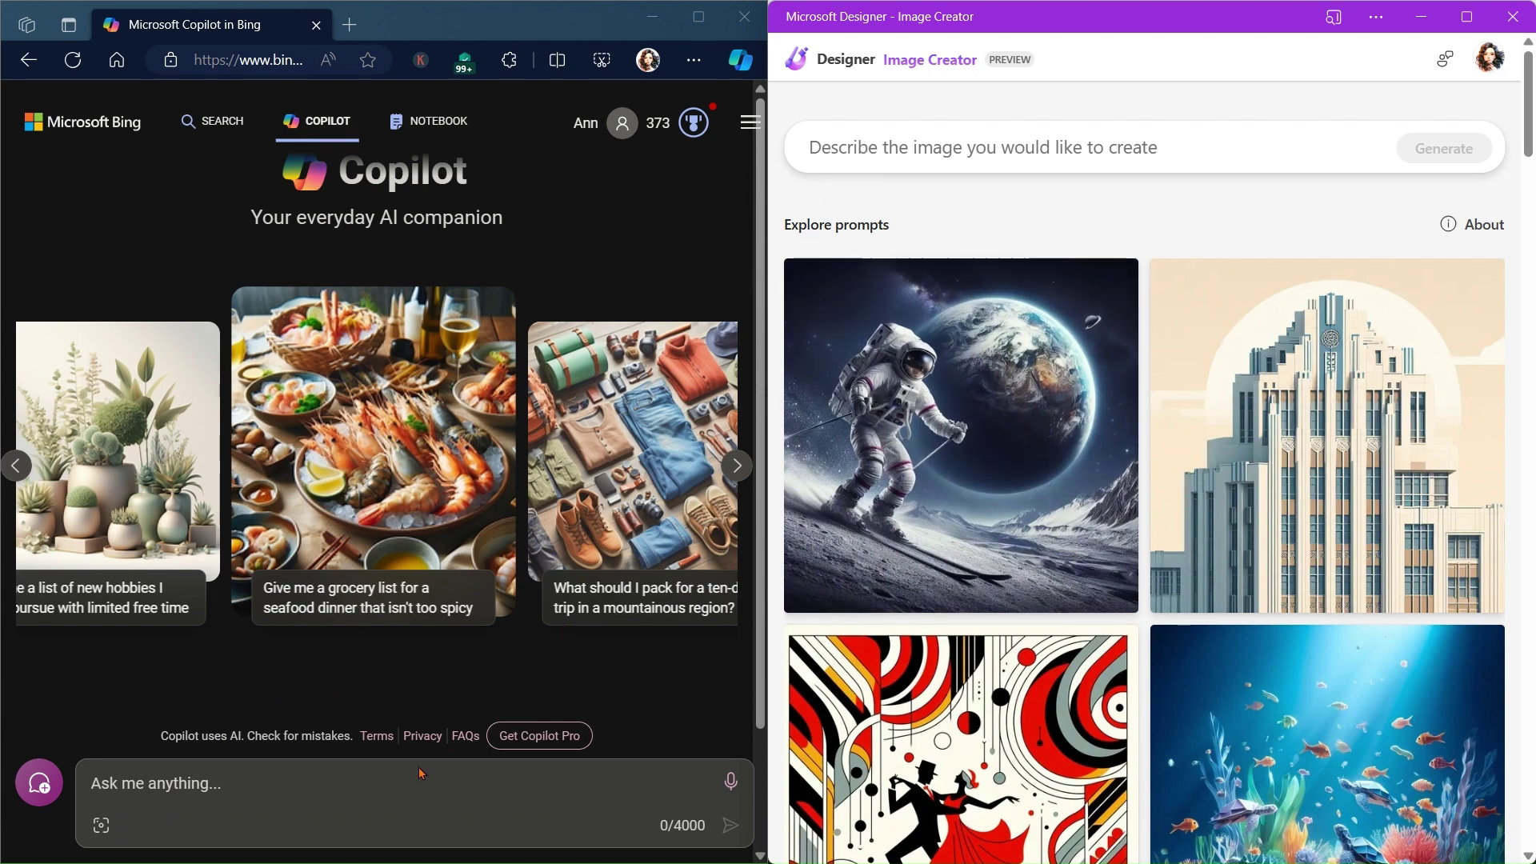
{"action": "left_click", "coordinate": [951, 145]}
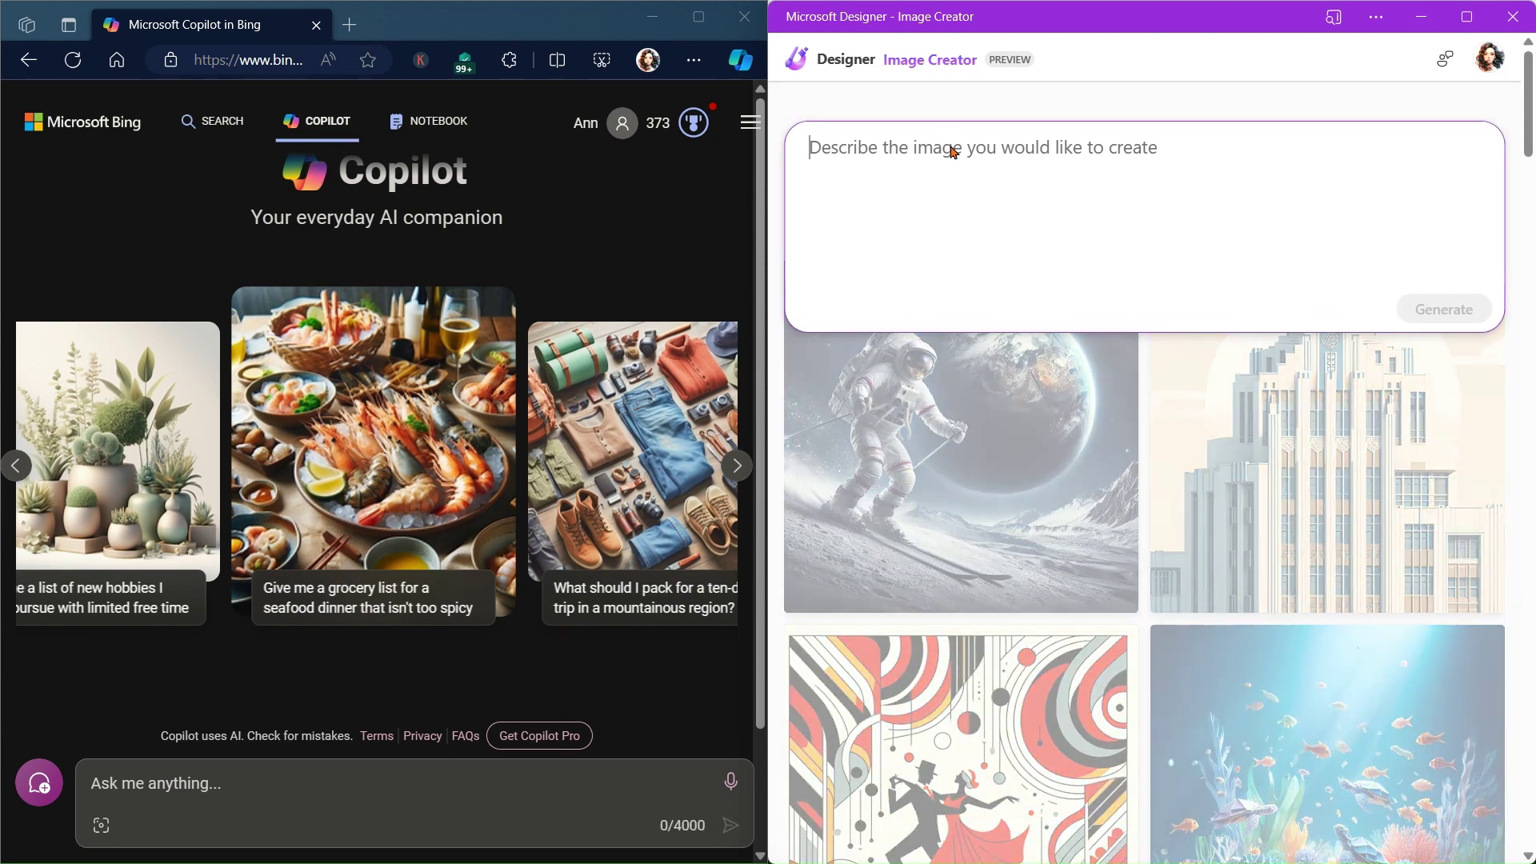
{"action": "right_click", "coordinate": [950, 145]}
{"action": "left_click", "coordinate": [976, 347]}
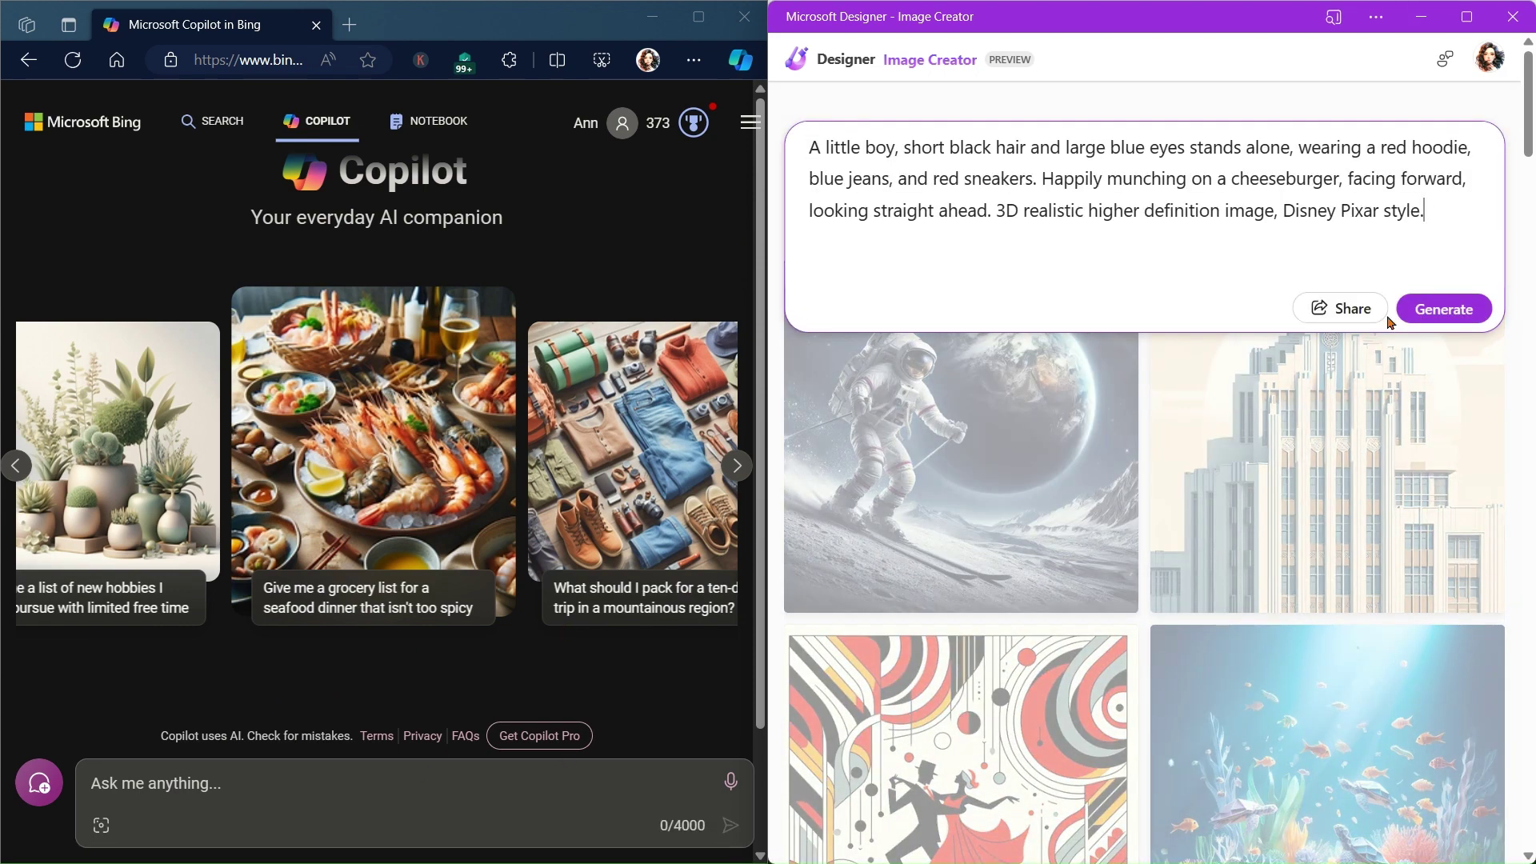
{"action": "left_click", "coordinate": [1443, 309]}
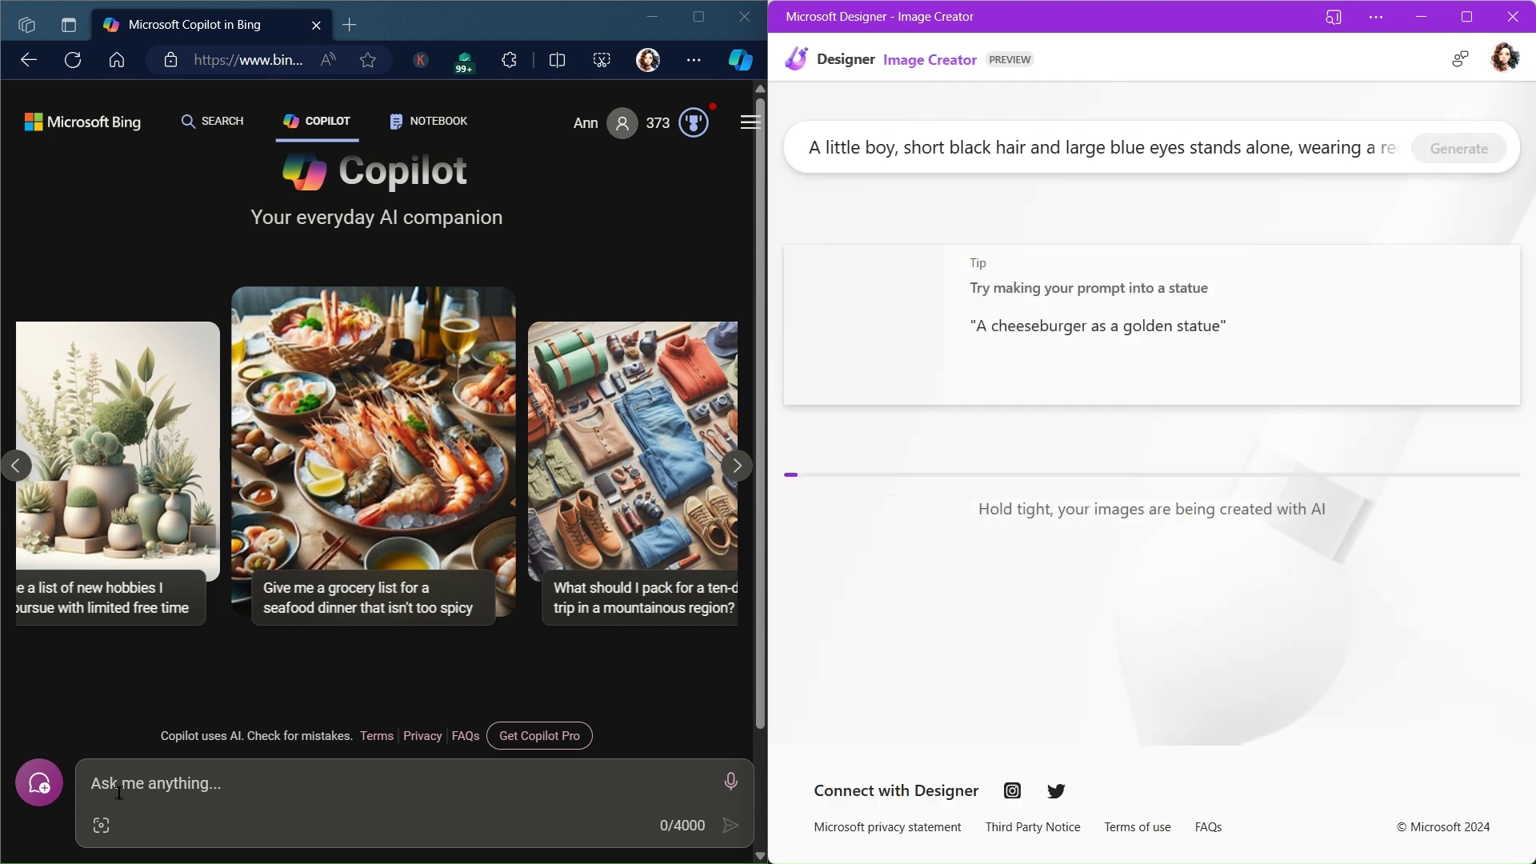
In Copilot, paste the same little boy prompt, make it begin with "create an image of a little boy", and submit it
{"action": "right_click", "coordinate": [145, 789]}
{"action": "left_click", "coordinate": [200, 552]}
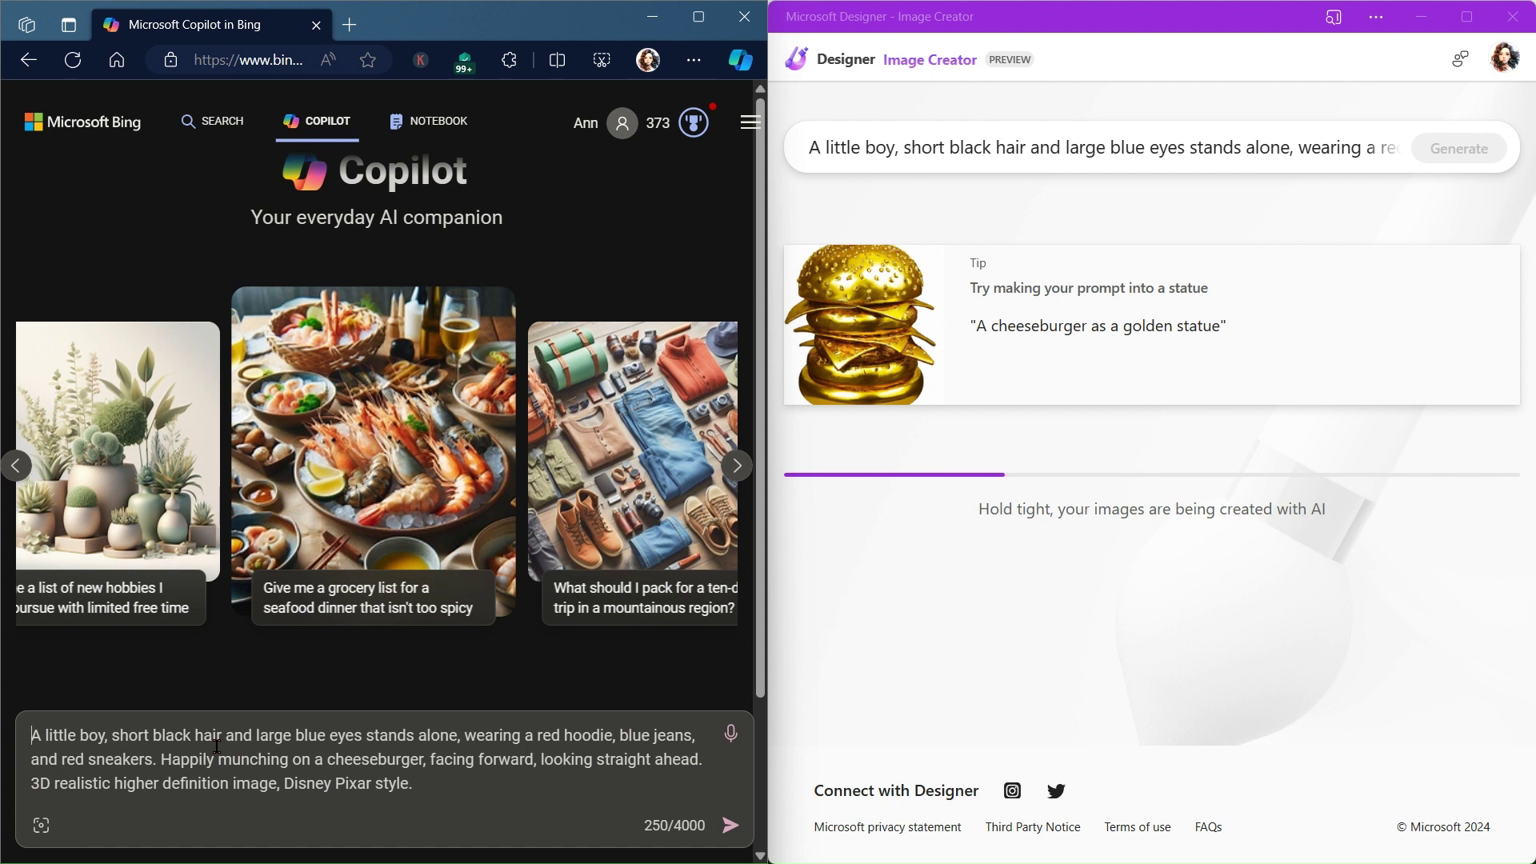
{"action": "type", "text": "create an "}
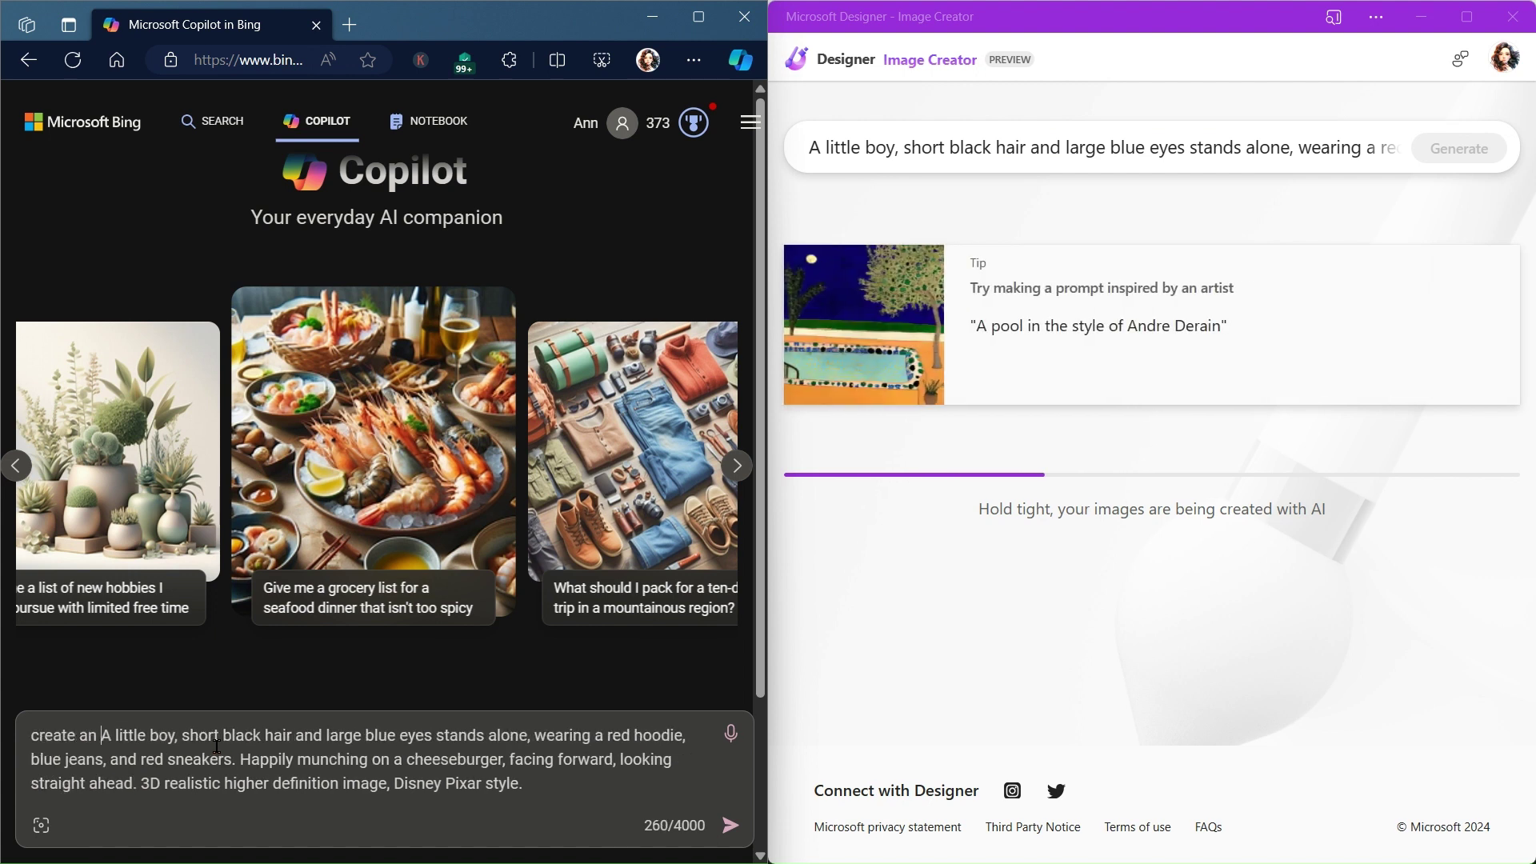
{"action": "type", "text": "image"}
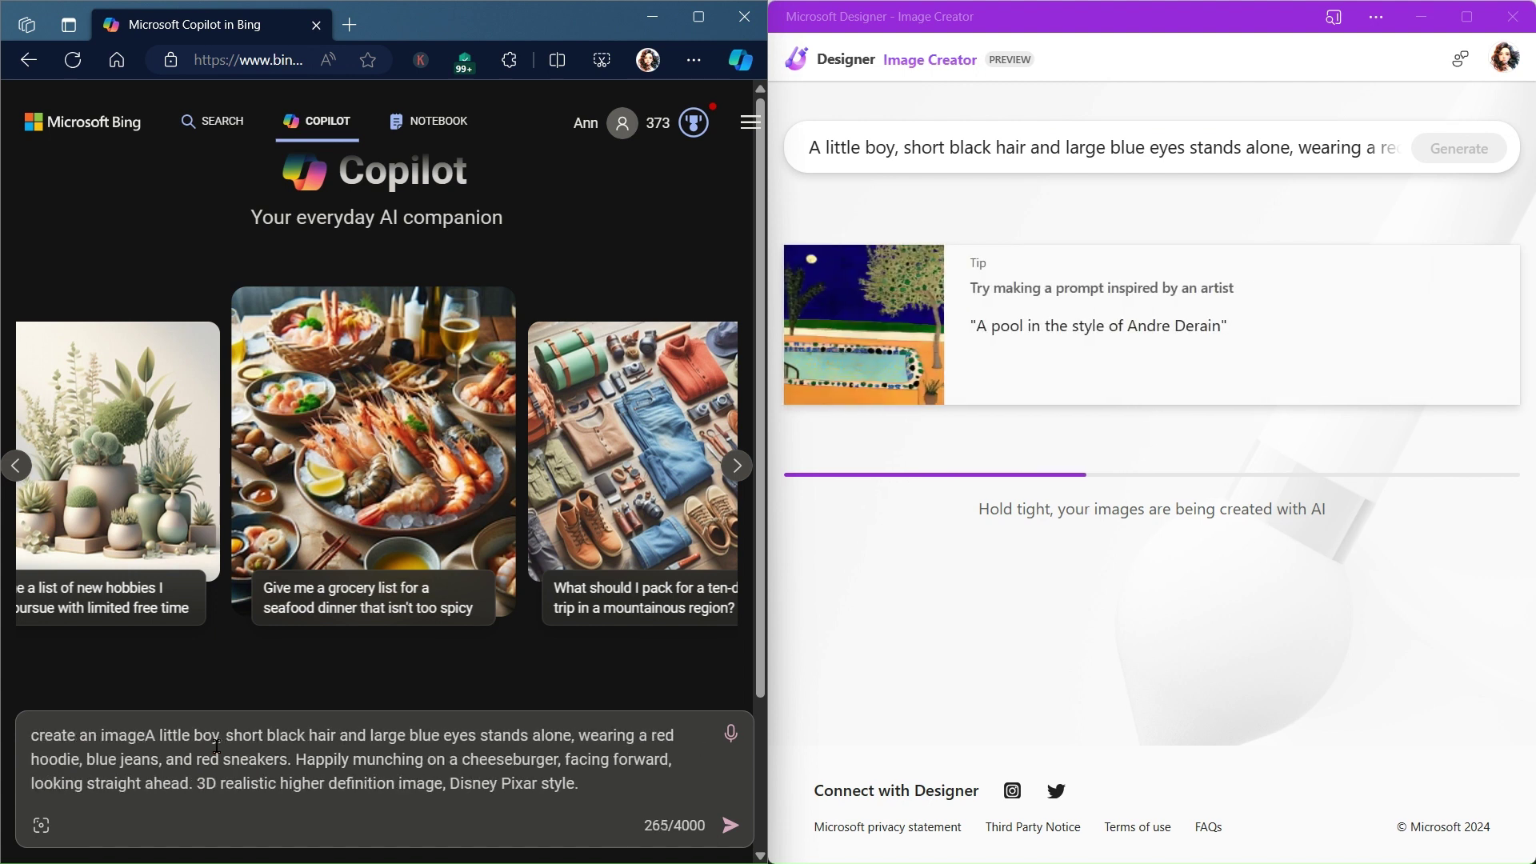
{"action": "type", "text": " of a"}
{"action": "key", "text": "Delete"}
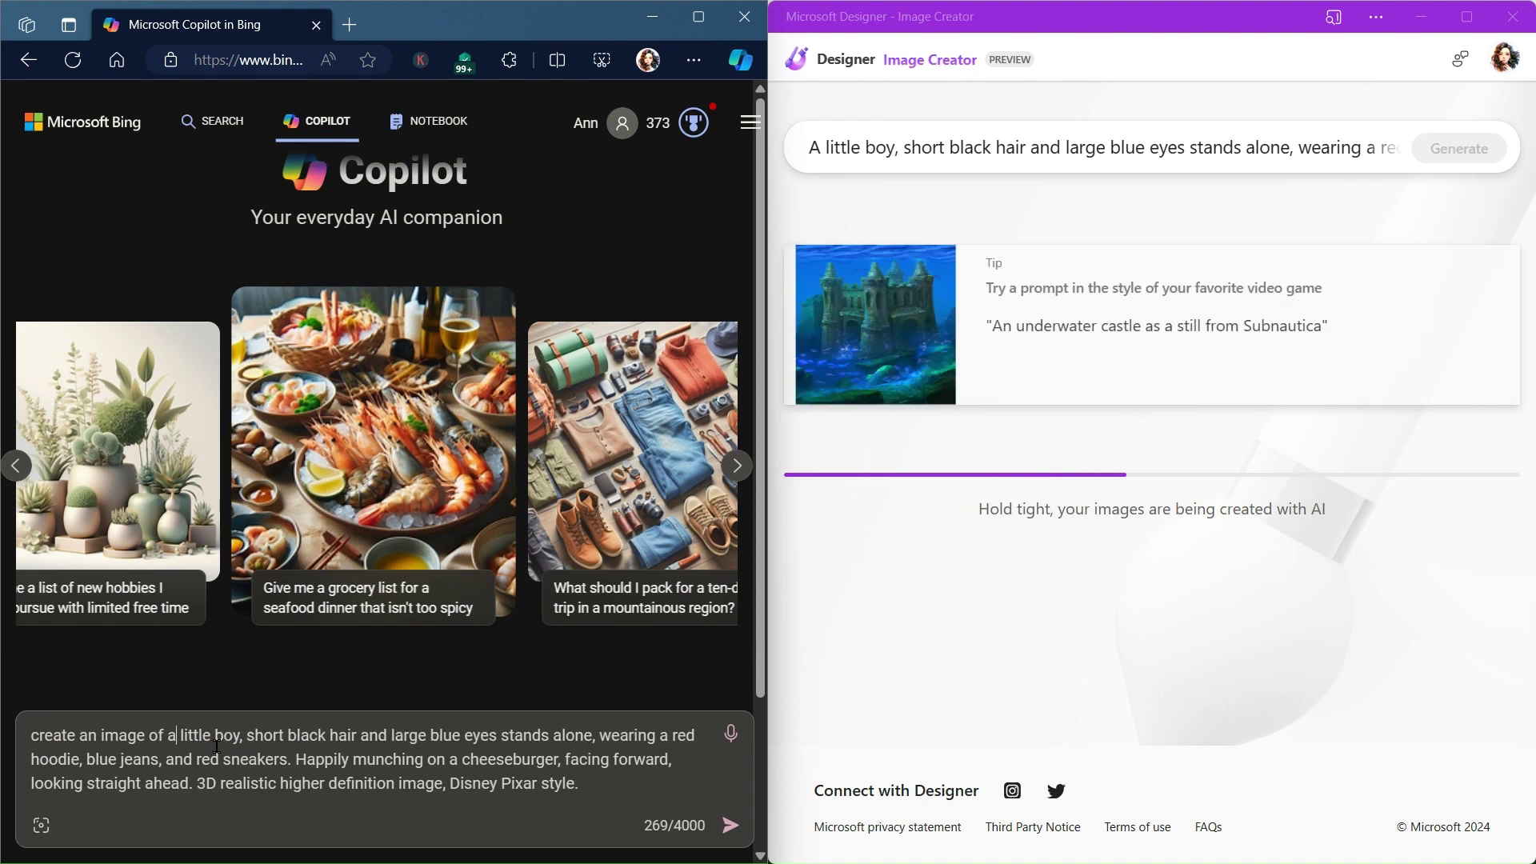
{"action": "key", "text": "Return"}
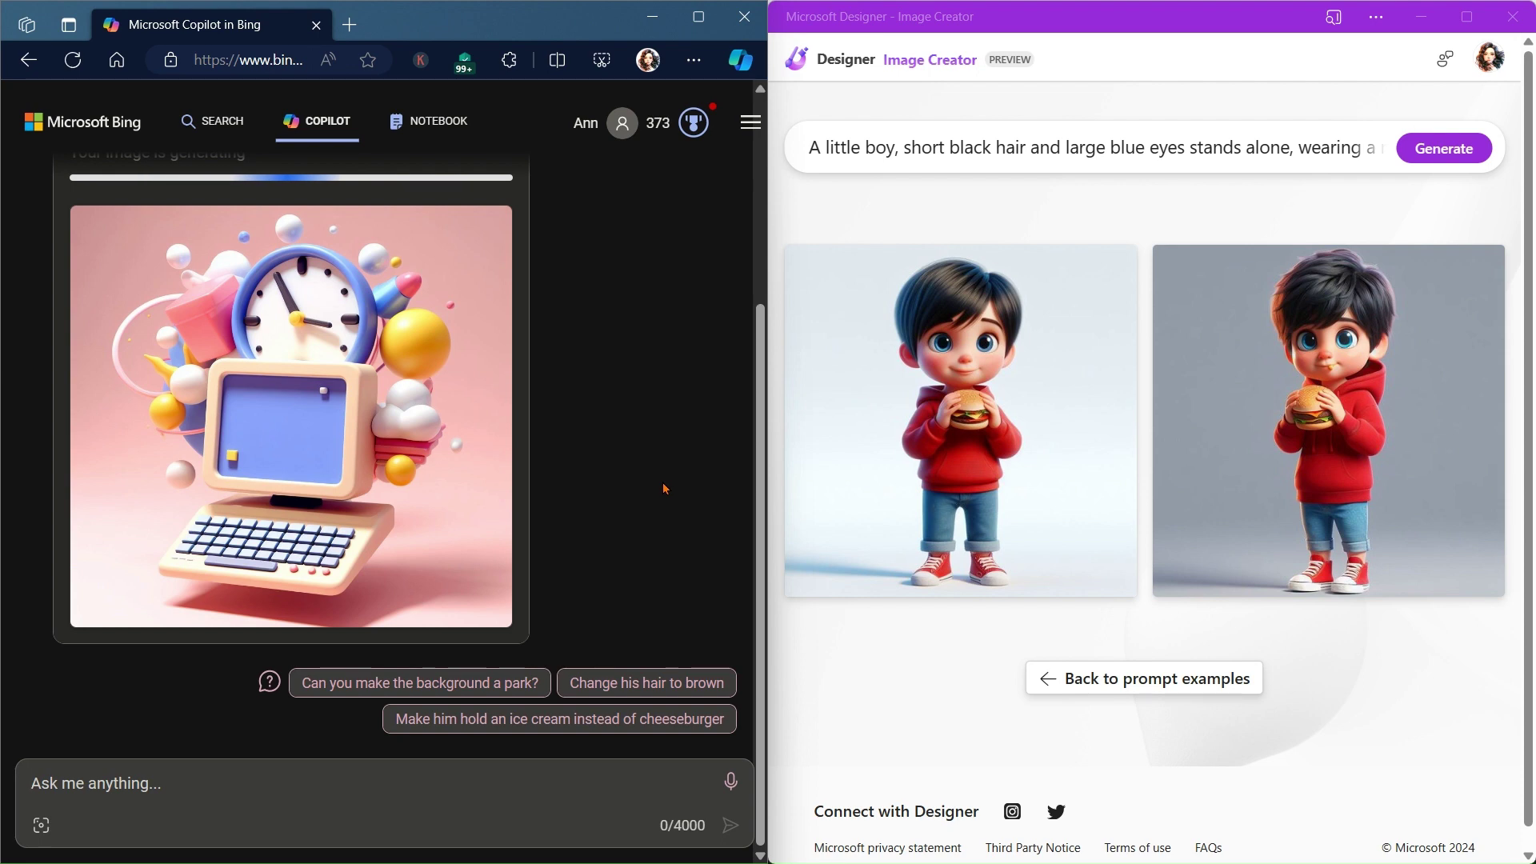
Review Copilot's generated images and send its suggested follow-up "Make him hold an ice cream instead of cheeseburger"
{"action": "scroll", "coordinate": [660, 464], "scroll_direction": "up", "scroll_amount": 3}
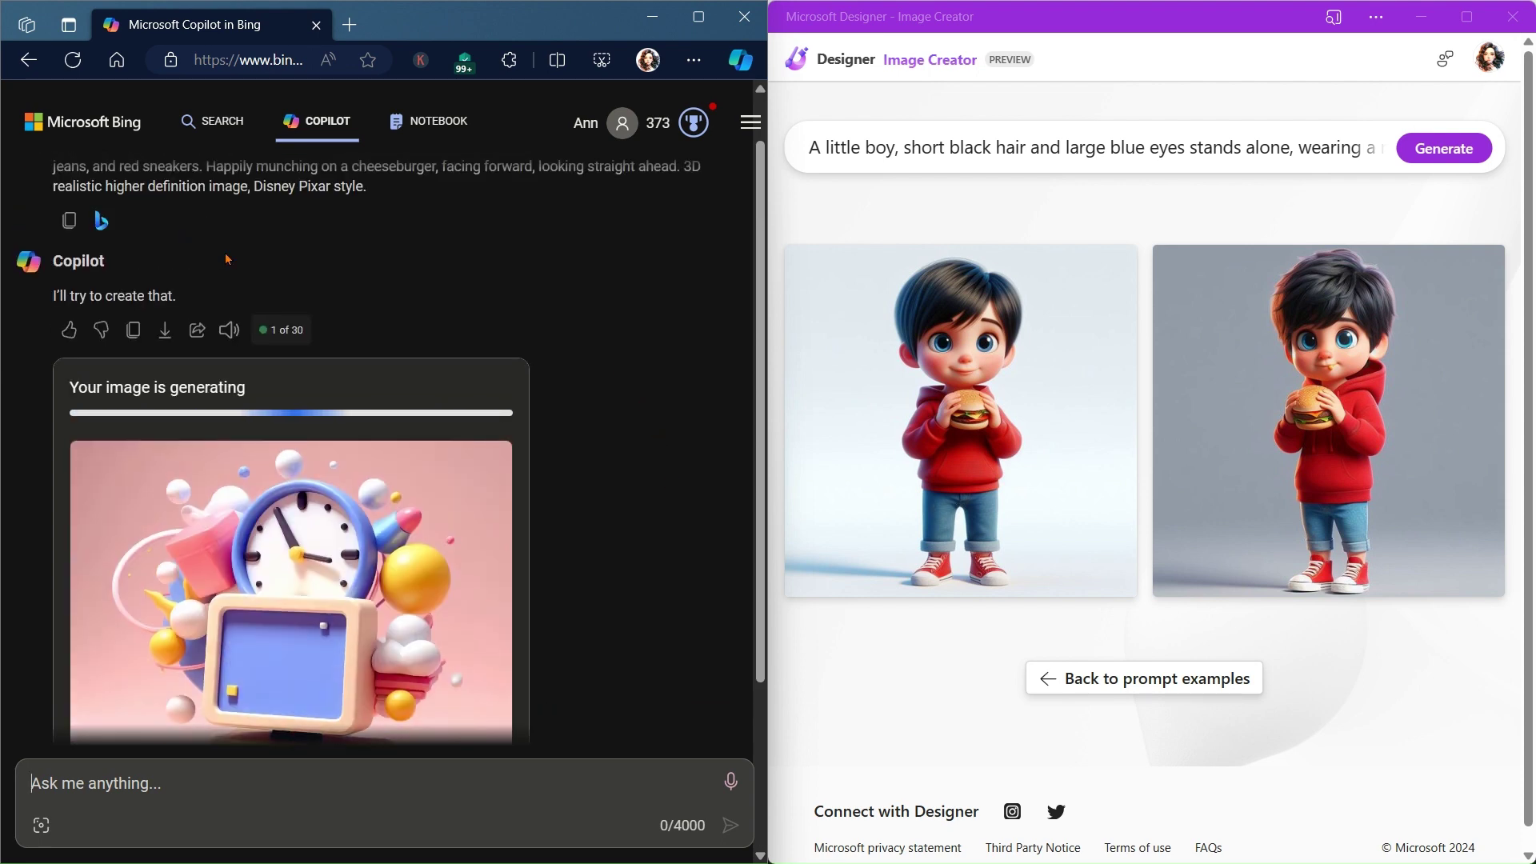
{"action": "scroll", "coordinate": [626, 329], "scroll_direction": "down", "scroll_amount": 2}
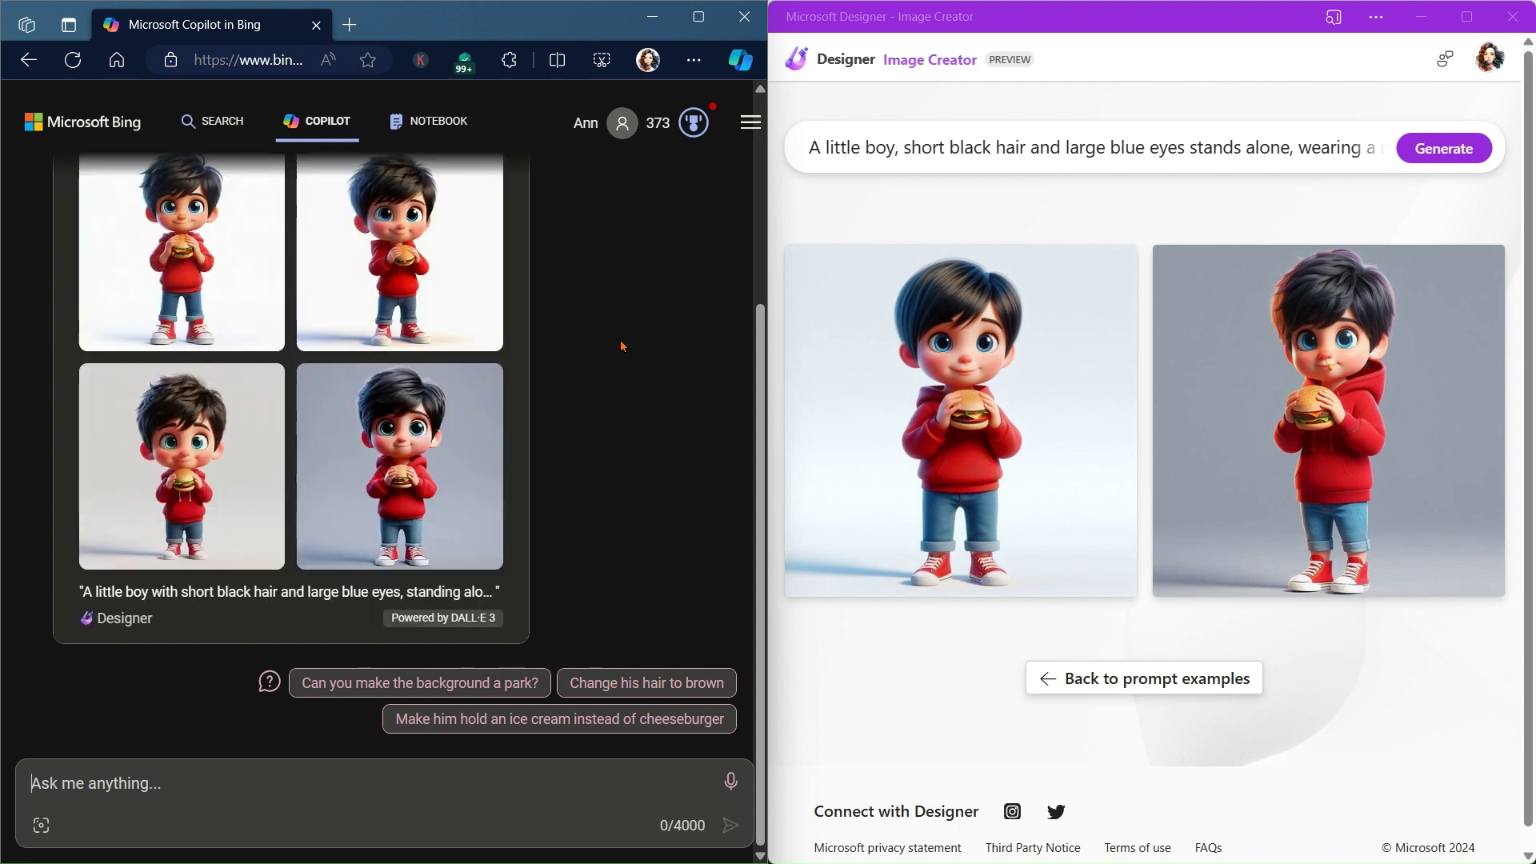
{"action": "left_click_drag", "start_coordinate": [758, 327], "coordinate": [761, 301]}
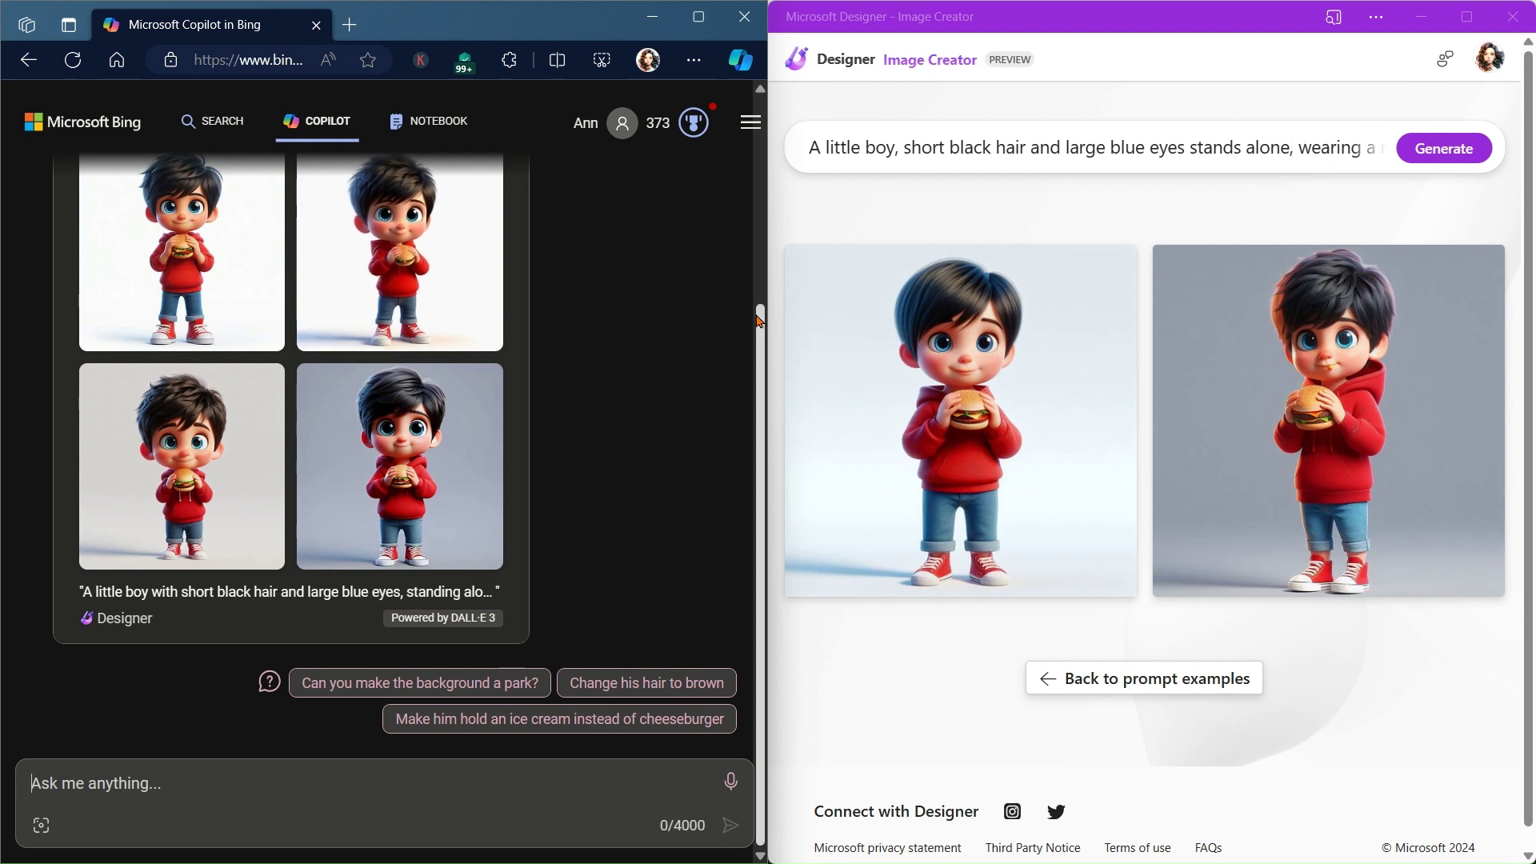
{"action": "left_click_drag", "start_coordinate": [759, 321], "coordinate": [762, 288]}
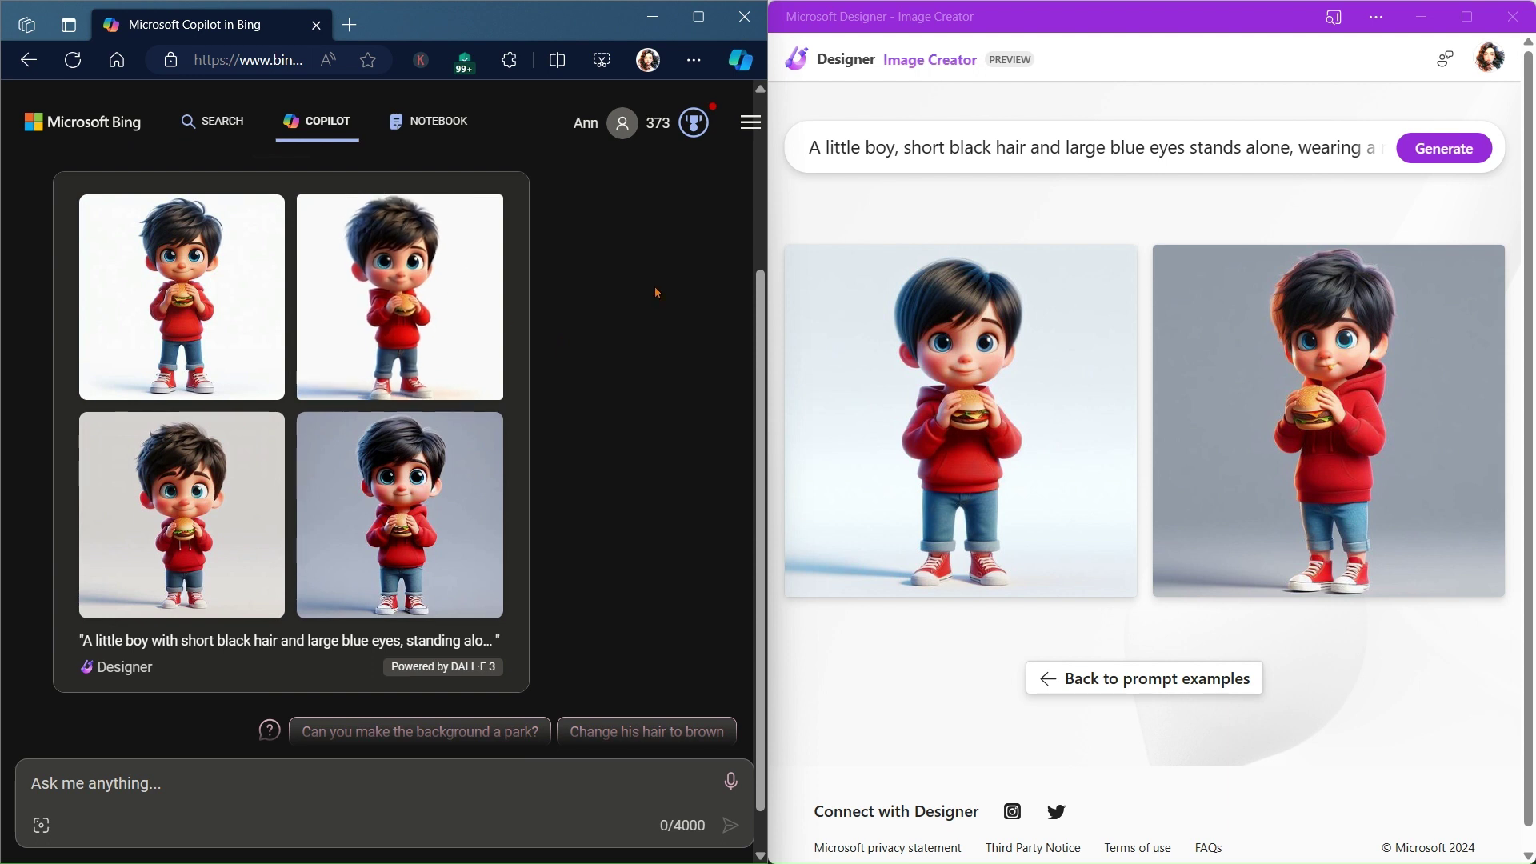
{"action": "scroll", "coordinate": [761, 280], "scroll_direction": "up", "scroll_amount": 1}
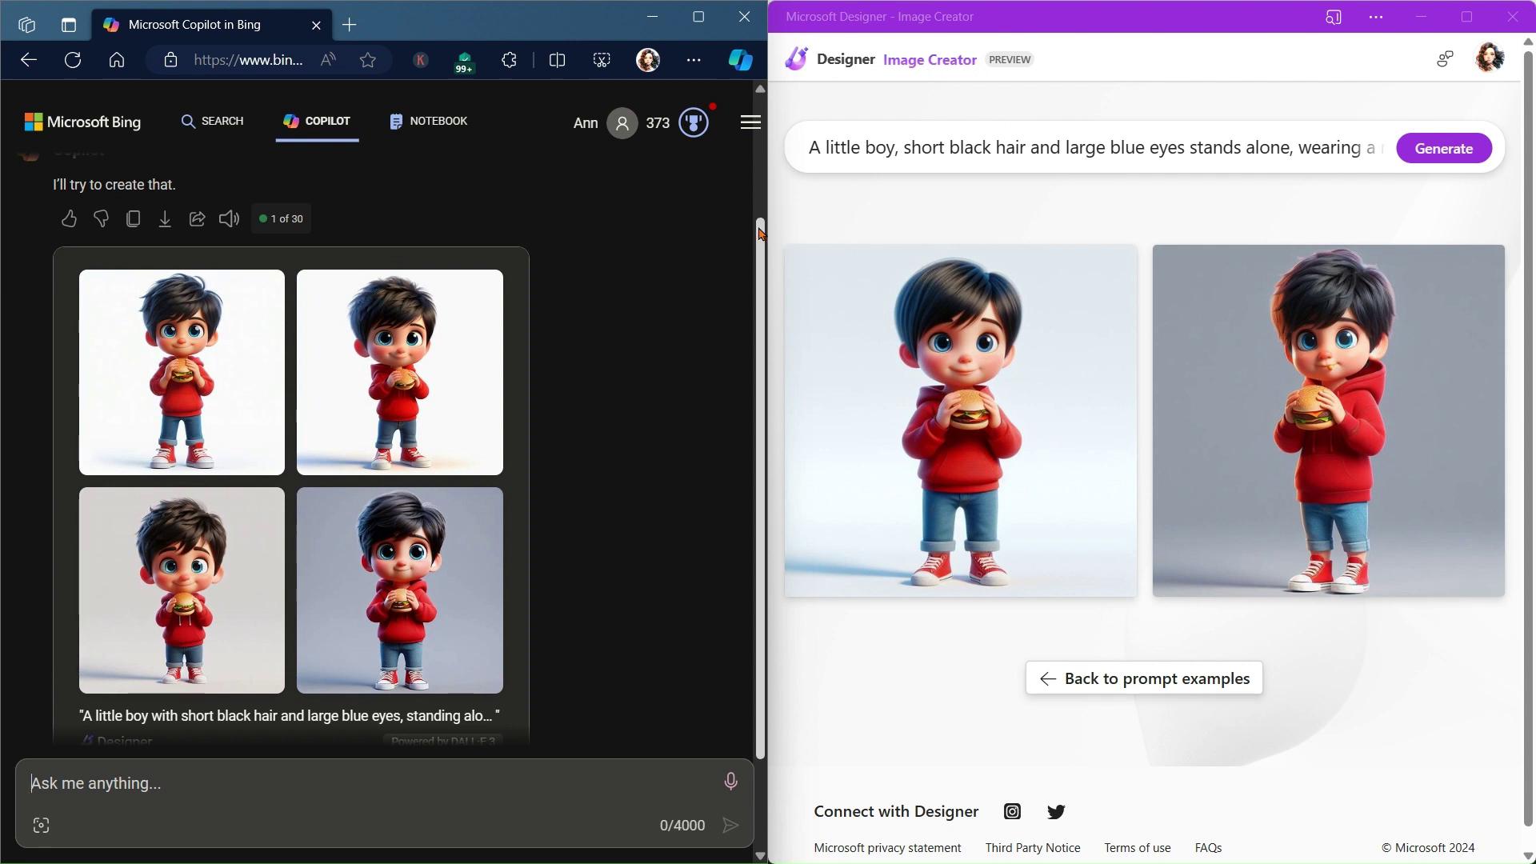
{"action": "left_click_drag", "start_coordinate": [761, 232], "coordinate": [761, 298]}
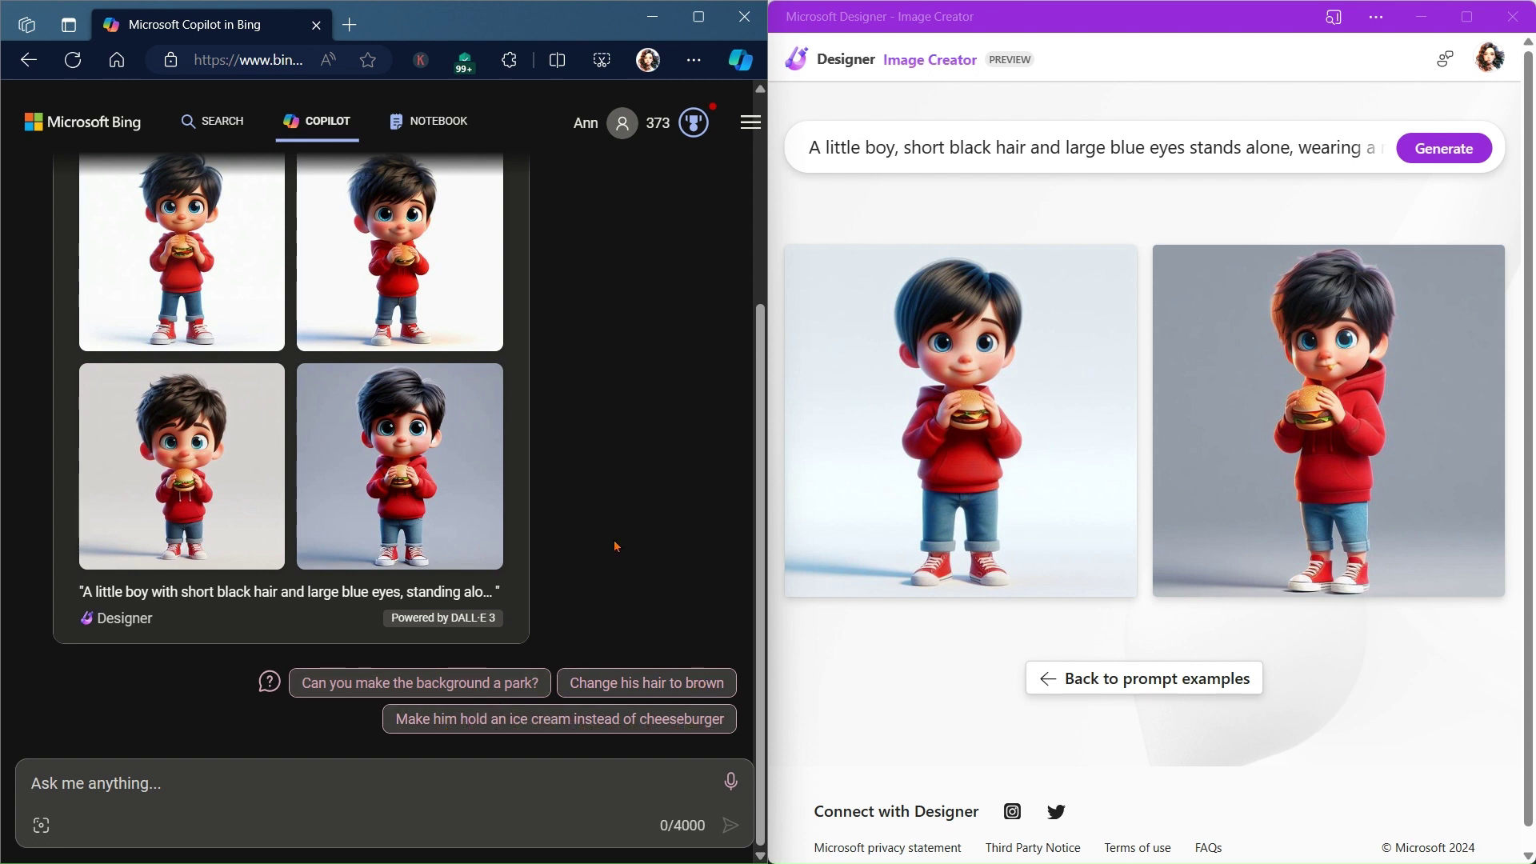
{"action": "left_click", "coordinate": [424, 723]}
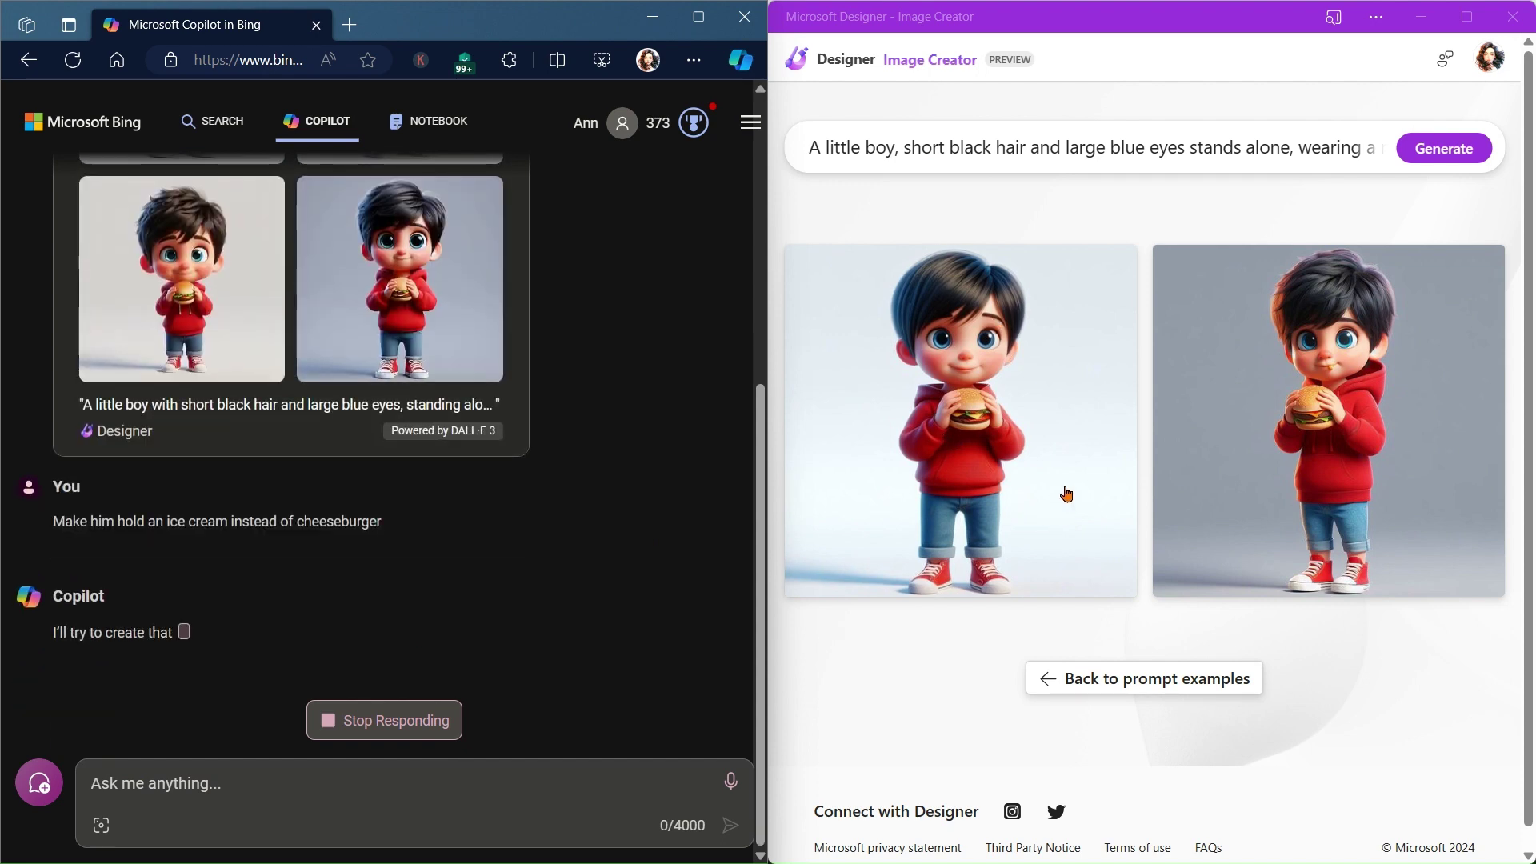
Copy the ice cream request from Copilot into the Designer prompt before "3D realistic", end it with a period, and regenerate the images
{"action": "left_click", "coordinate": [1158, 148]}
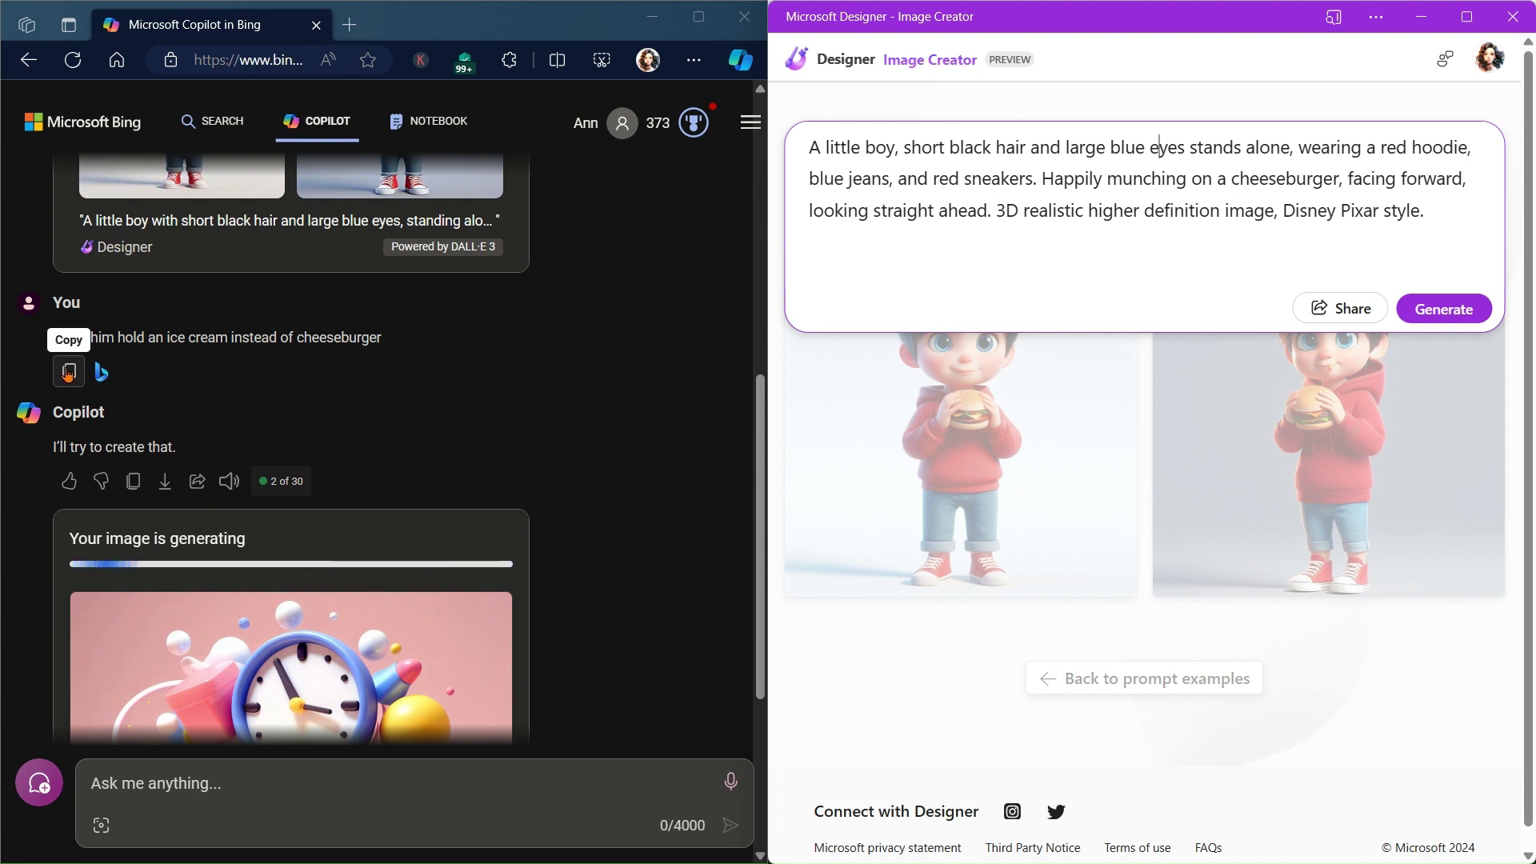
{"action": "left_click", "coordinate": [68, 372]}
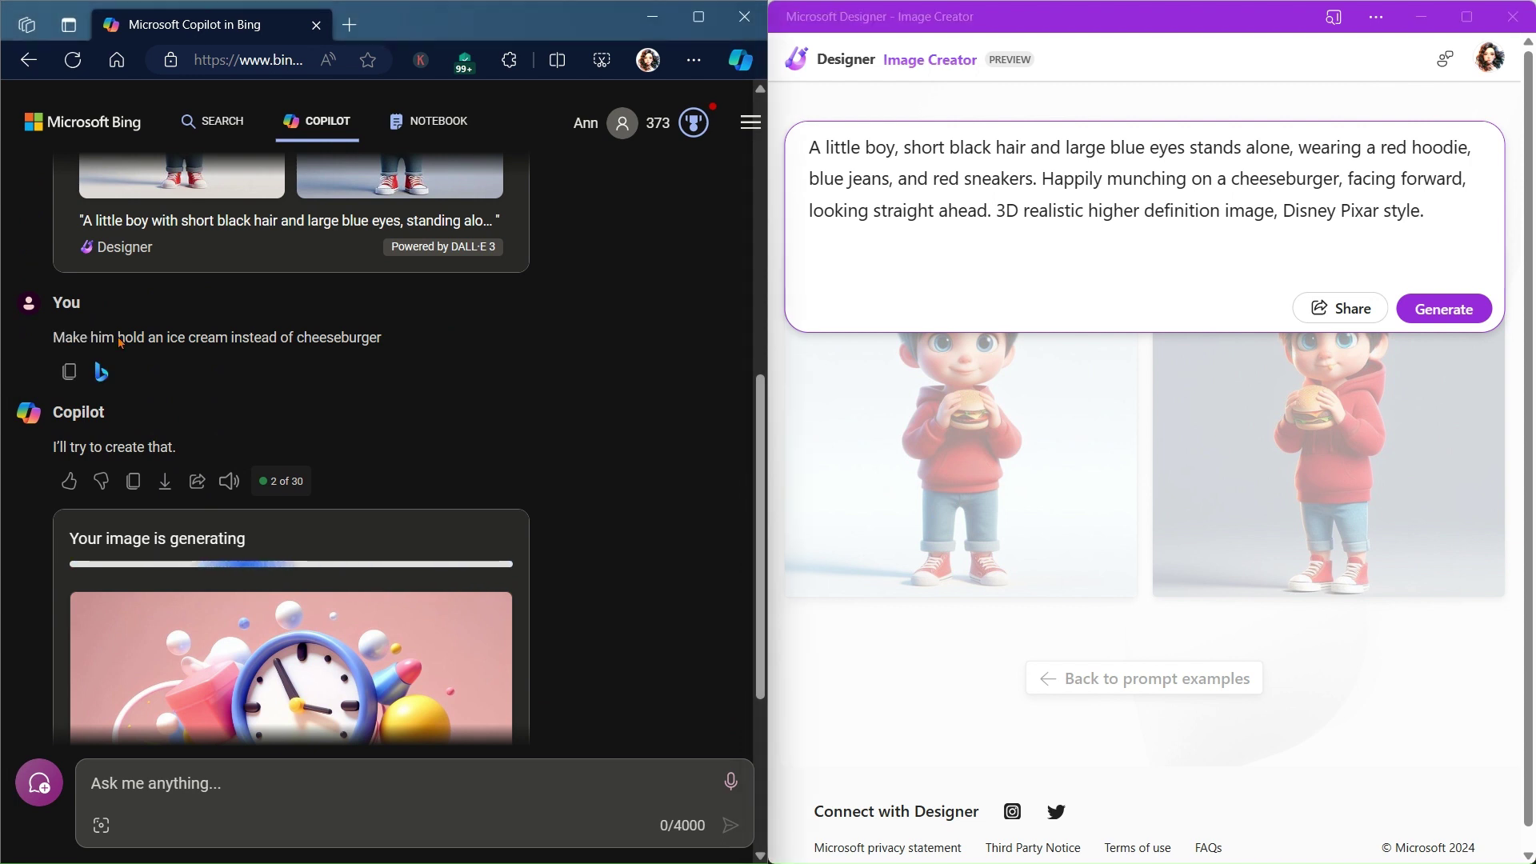
{"action": "left_click", "coordinate": [995, 213]}
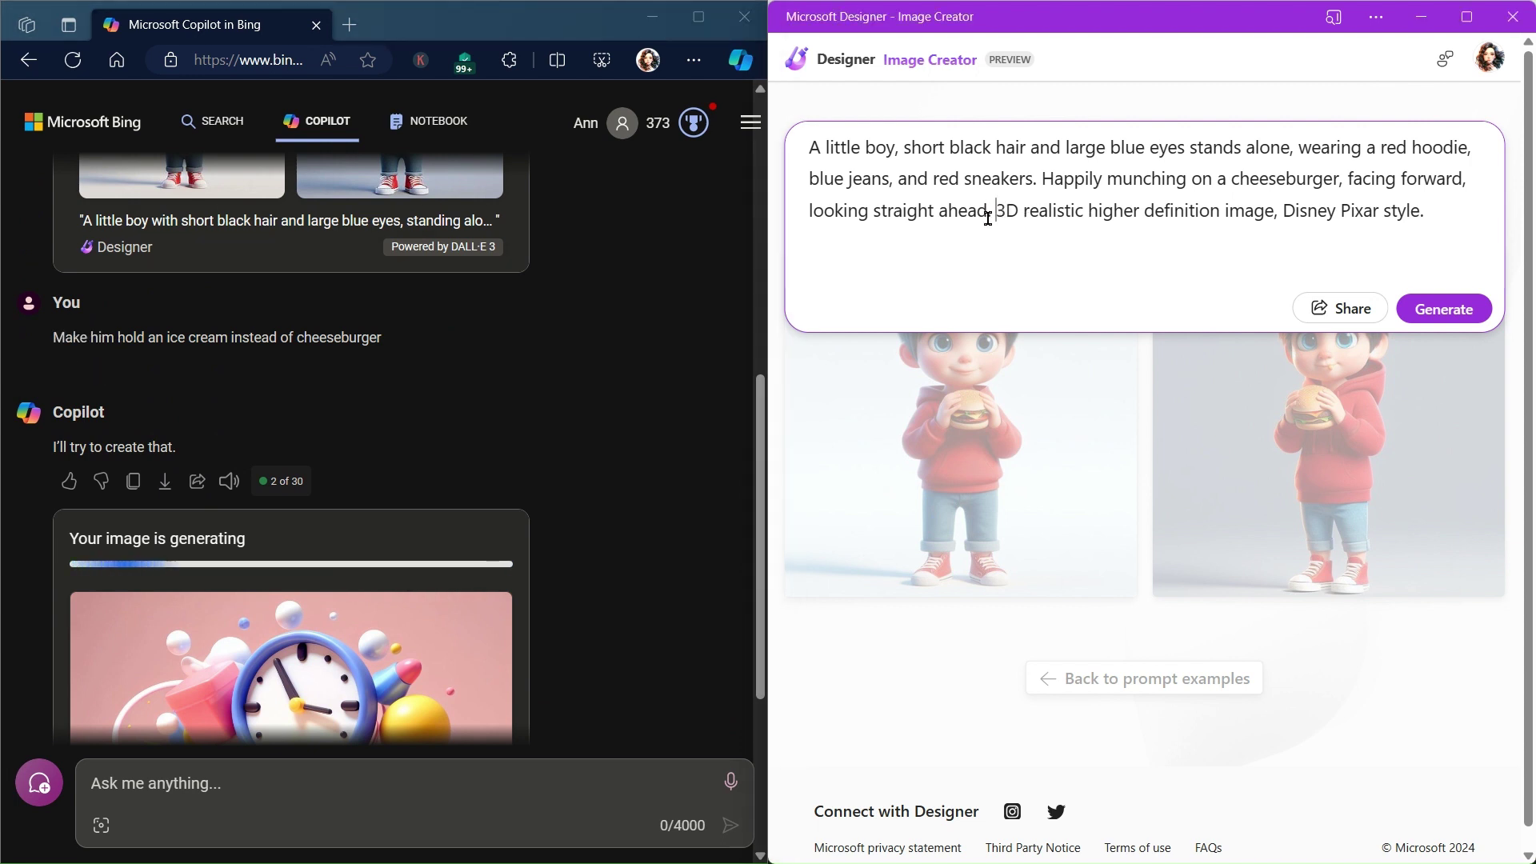
{"action": "key", "text": "ctrl+v"}
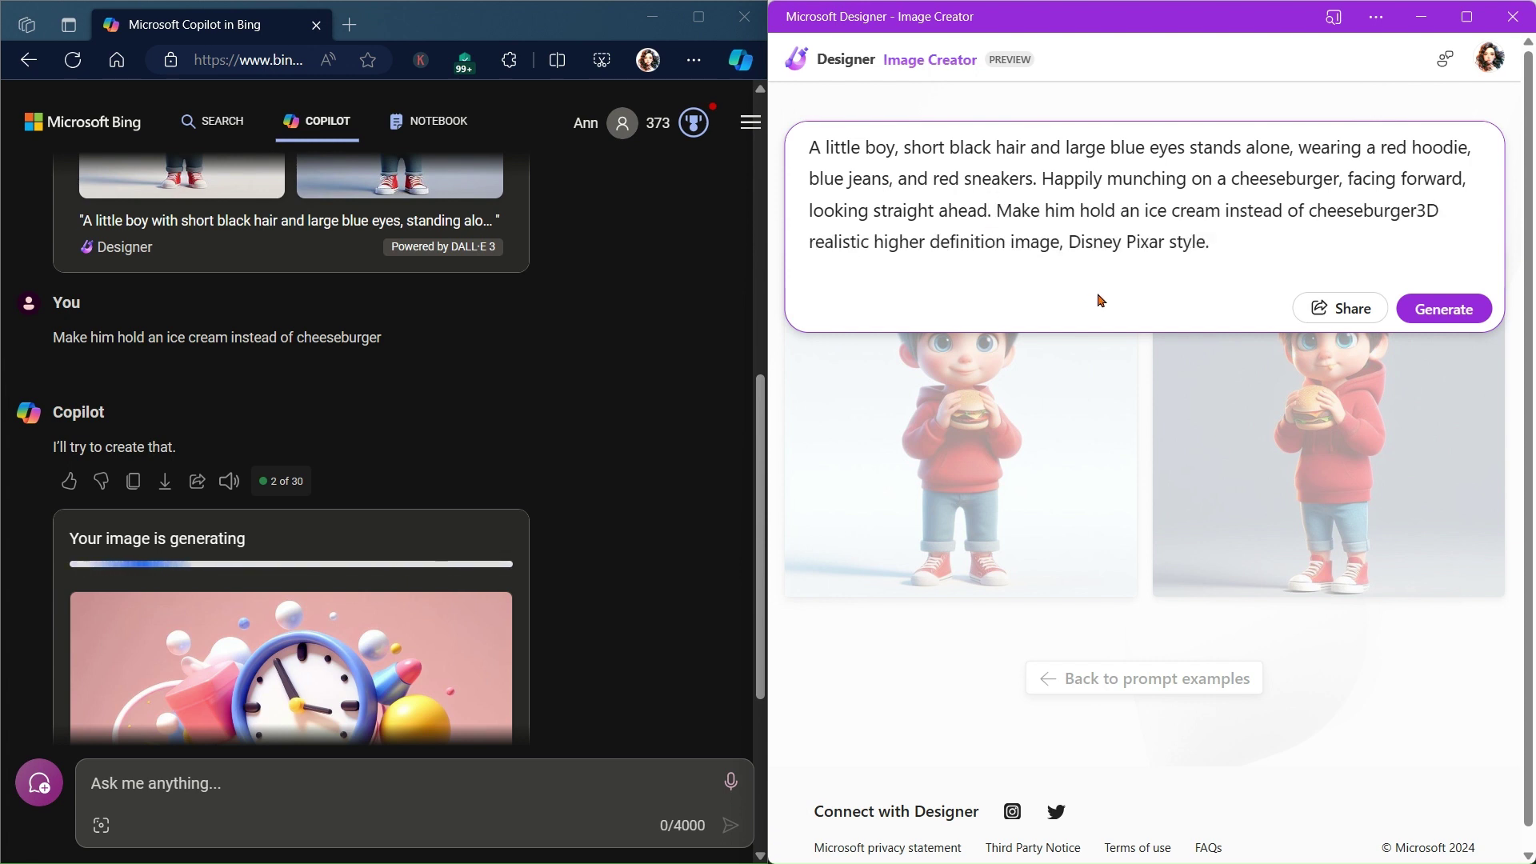
{"action": "type", "text": "."}
{"action": "left_click", "coordinate": [1444, 309]}
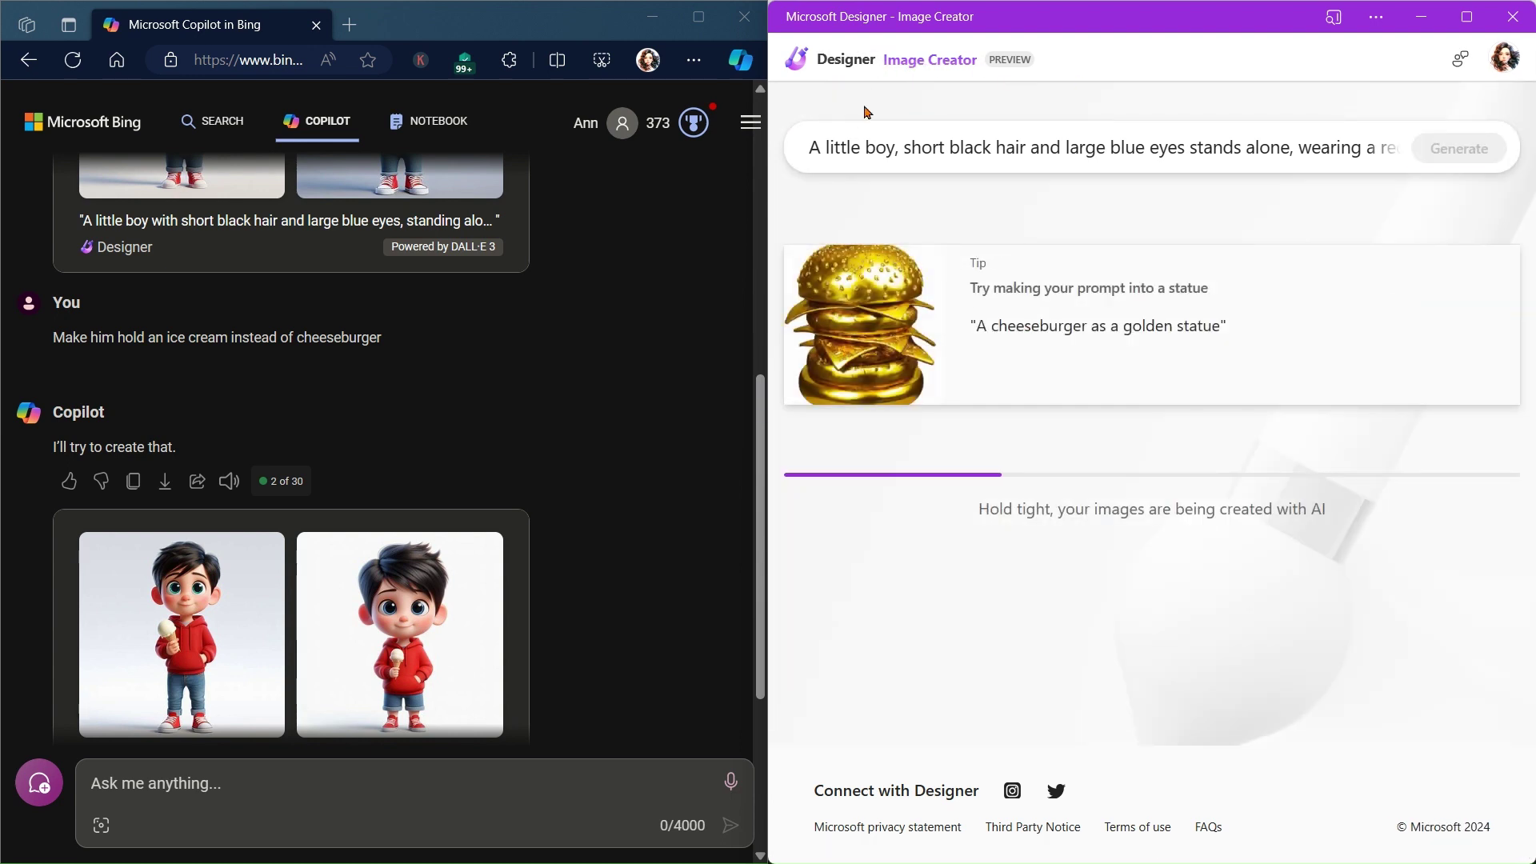
Remove "Happily munching on a cheeseburger, facing forward, looking straight ahead." from the Designer prompt and regenerate the images
{"action": "left_click_drag", "start_coordinate": [763, 415], "coordinate": [754, 541]}
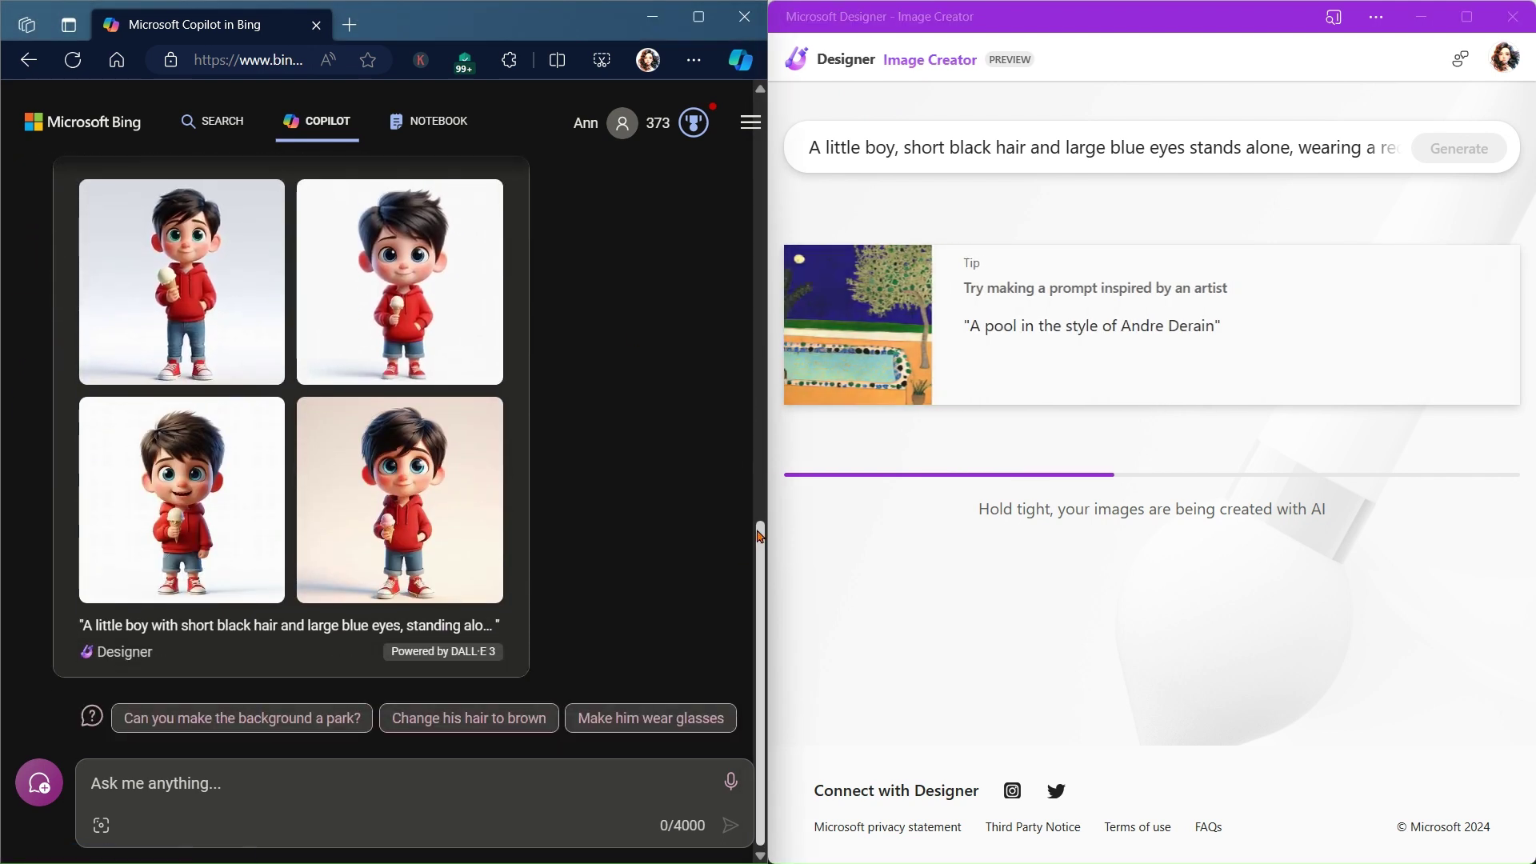
{"action": "scroll", "coordinate": [759, 536], "scroll_direction": "up", "scroll_amount": 2}
{"action": "scroll", "coordinate": [760, 539], "scroll_direction": "down", "scroll_amount": 1}
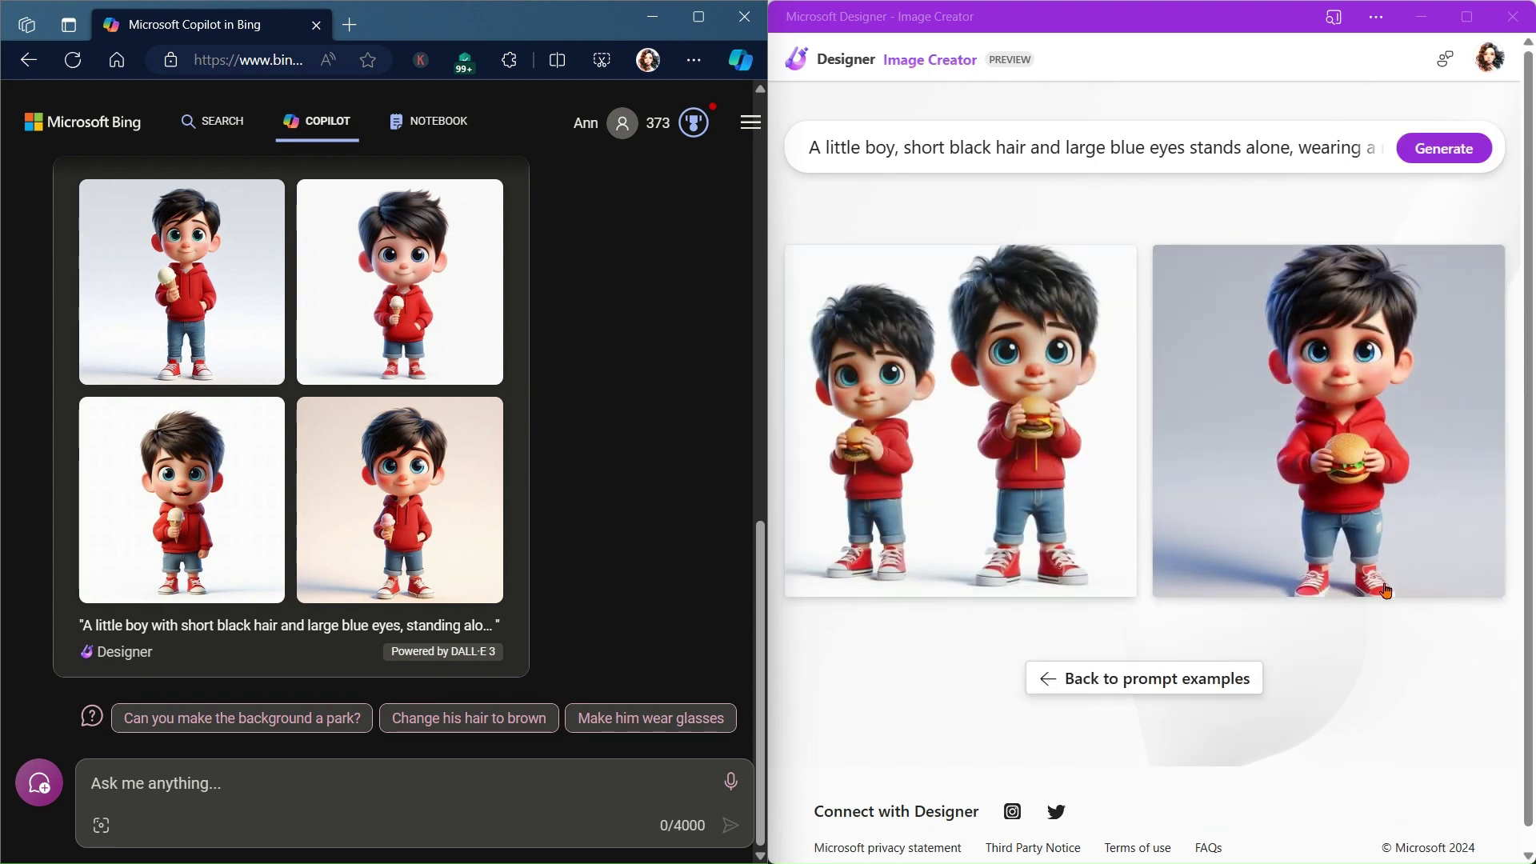
{"action": "left_click", "coordinate": [1196, 151]}
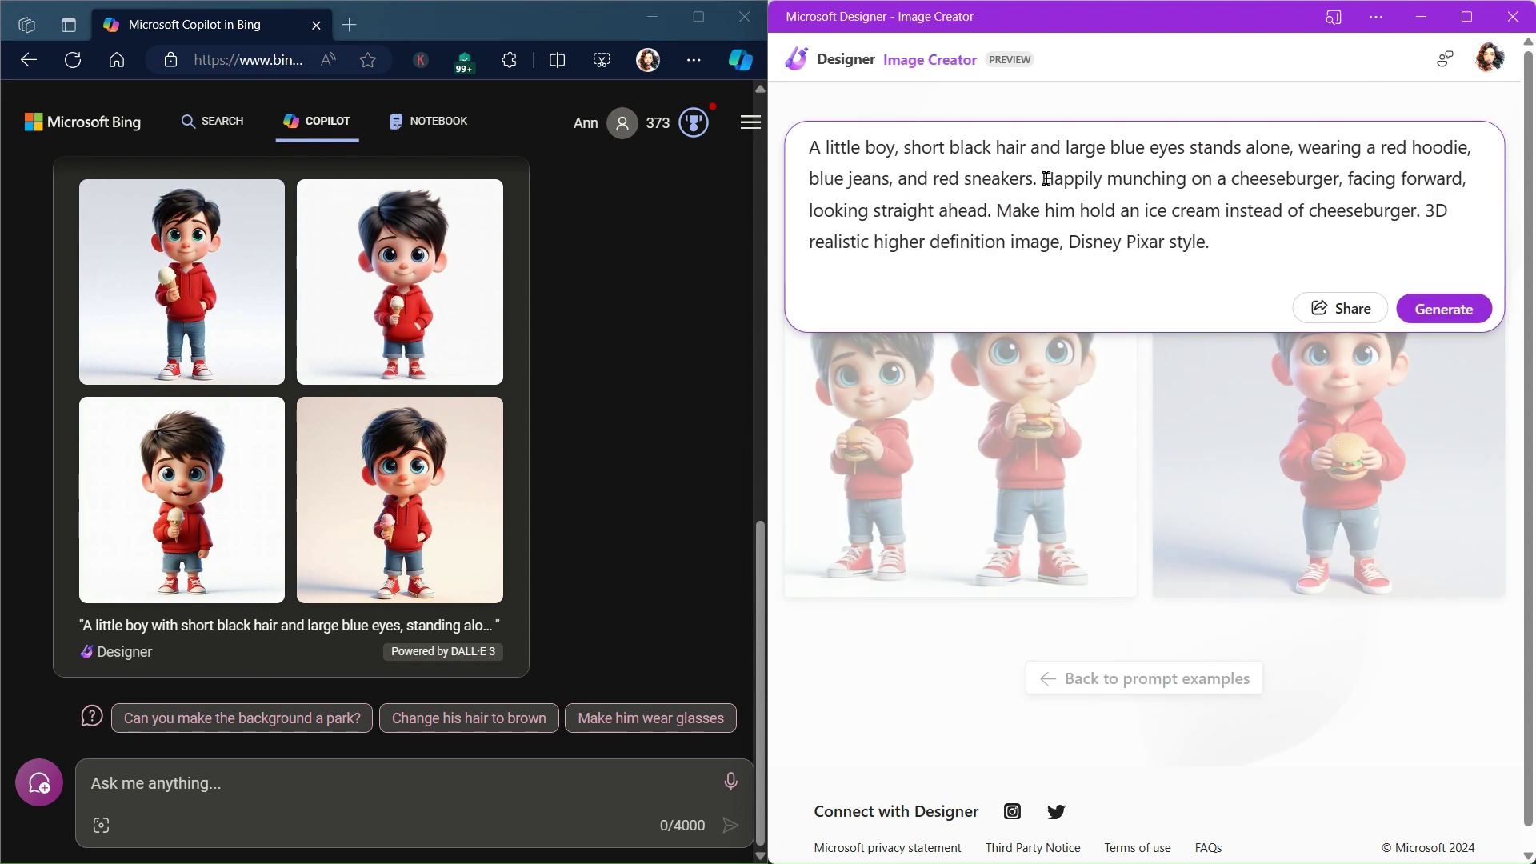
{"action": "left_click_drag", "start_coordinate": [1042, 178], "coordinate": [995, 211]}
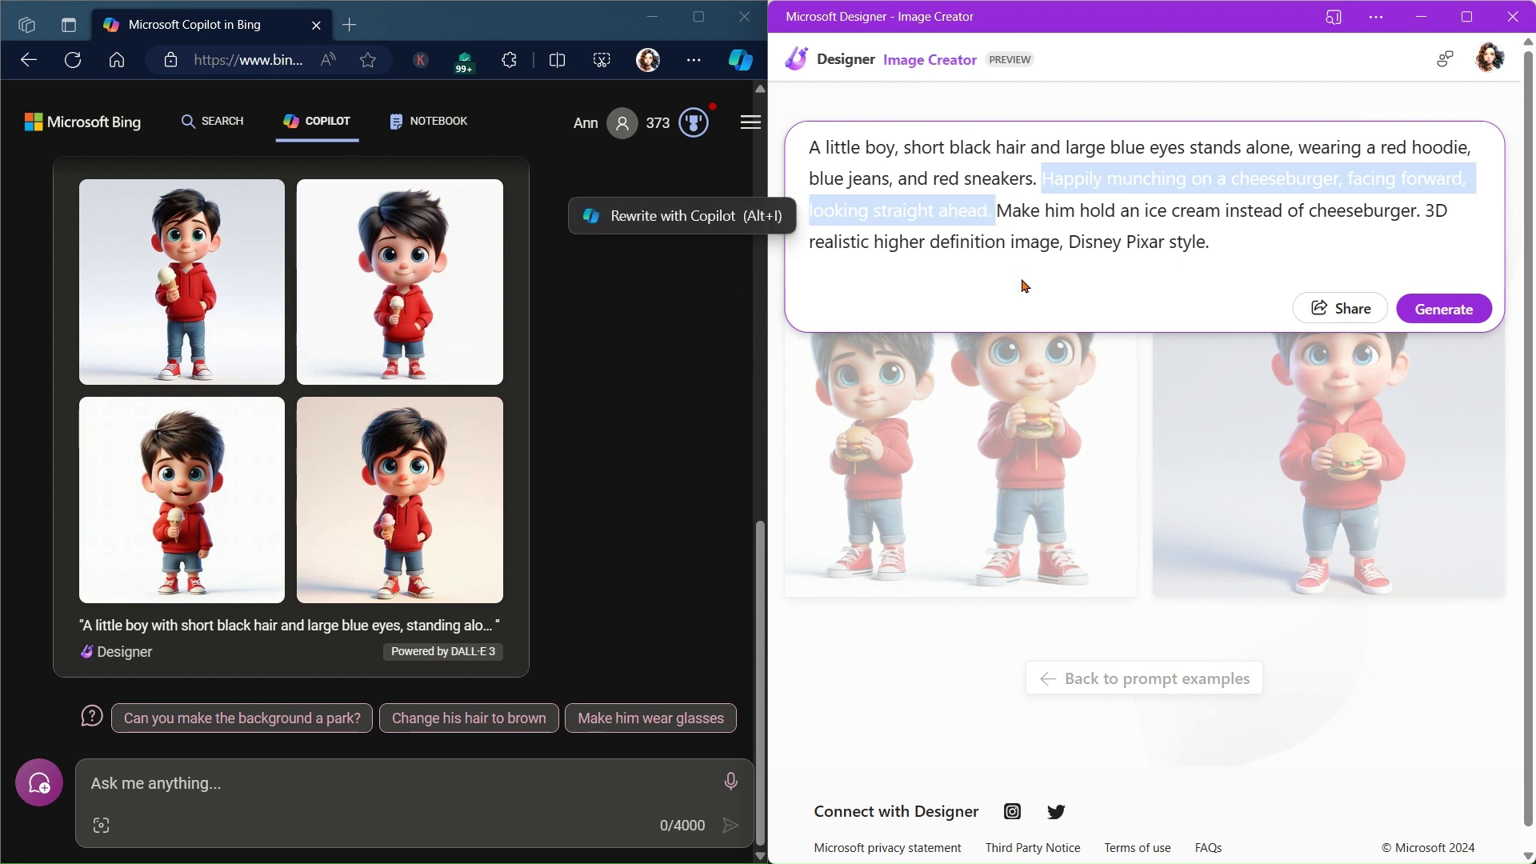
{"action": "key", "text": "BackSpace"}
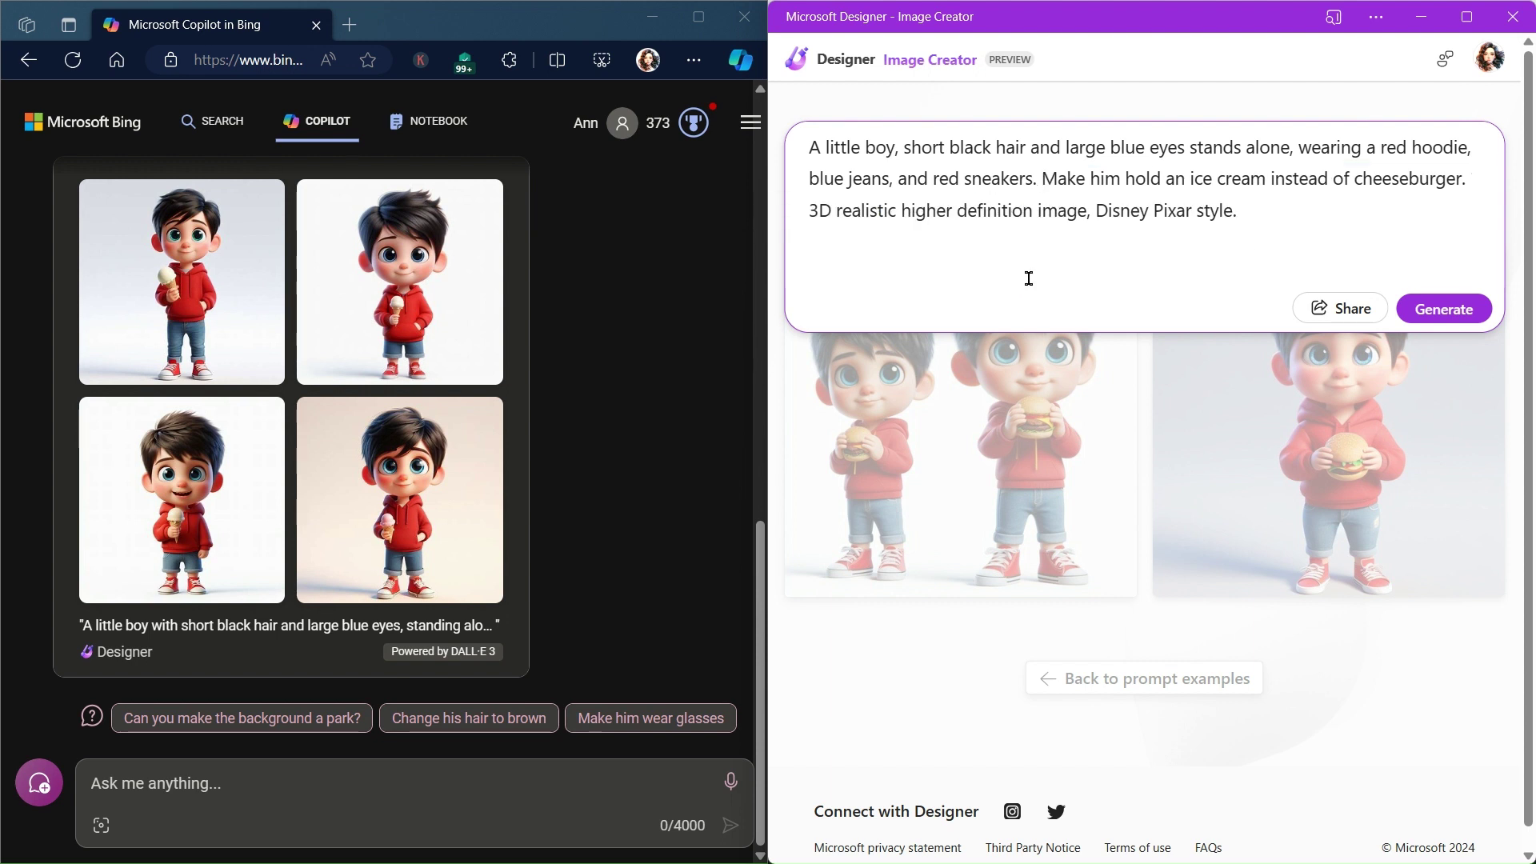
{"action": "left_click", "coordinate": [1466, 309]}
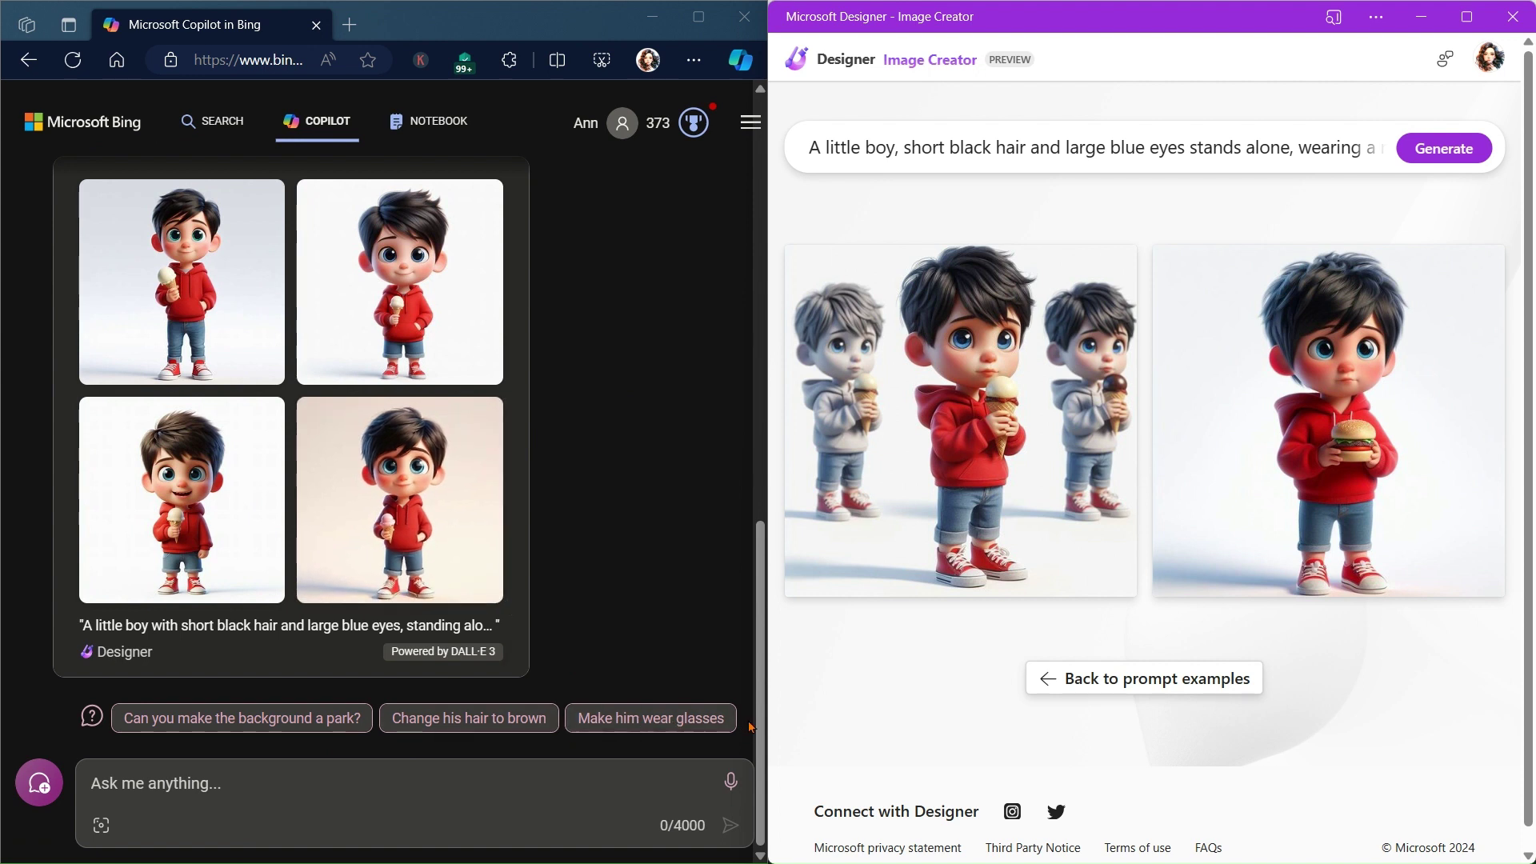
Send Copilot's suggestion "Make him wear glasses", and regenerate the Designer images with "make him wear glasses" added after "cheeseburger" in the prompt
{"action": "left_click", "coordinate": [650, 720]}
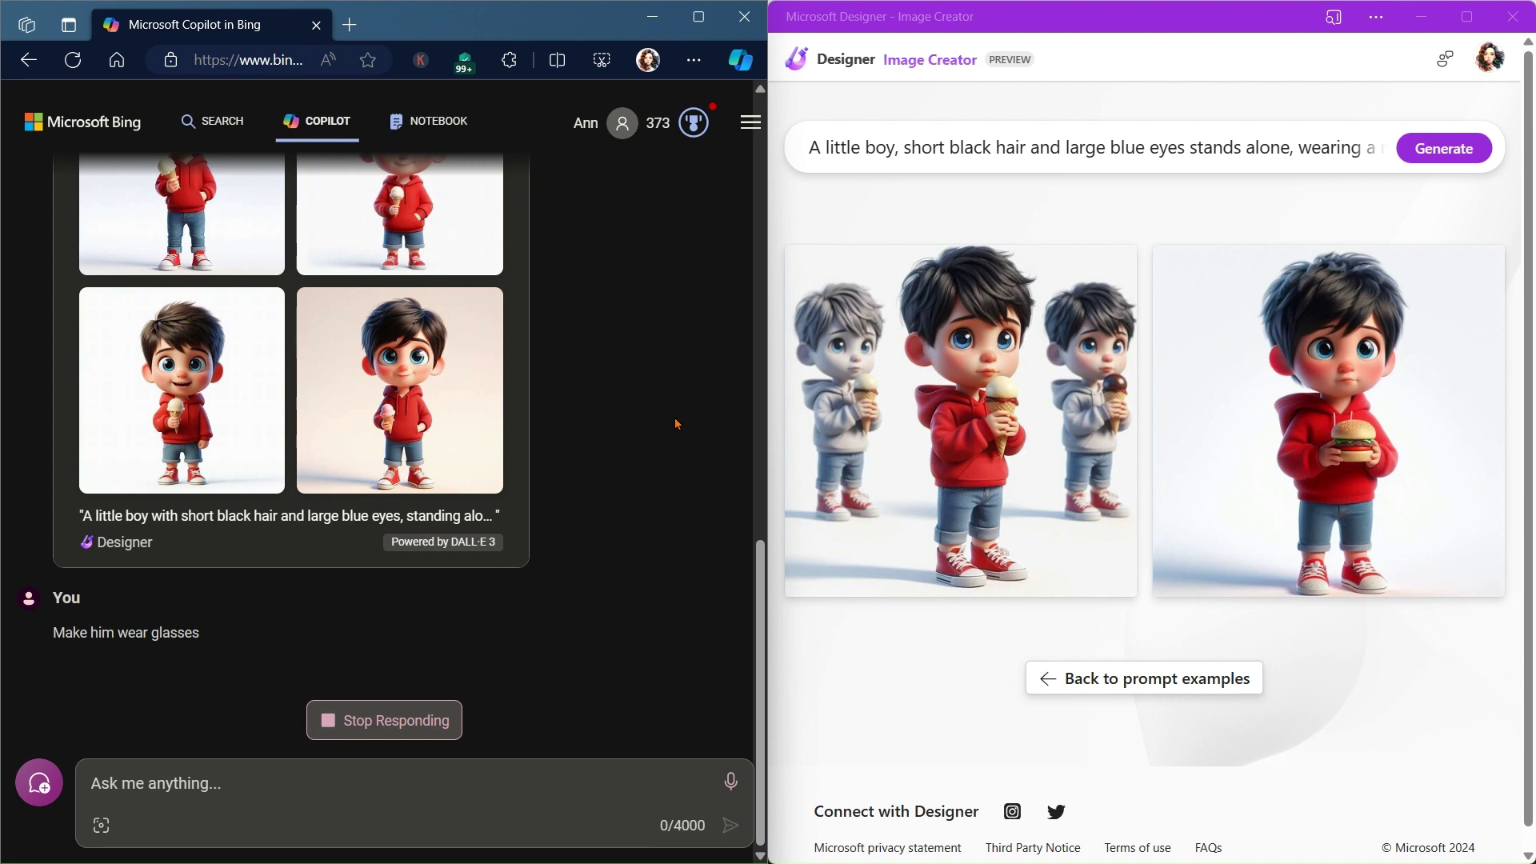
{"action": "left_click", "coordinate": [1162, 144]}
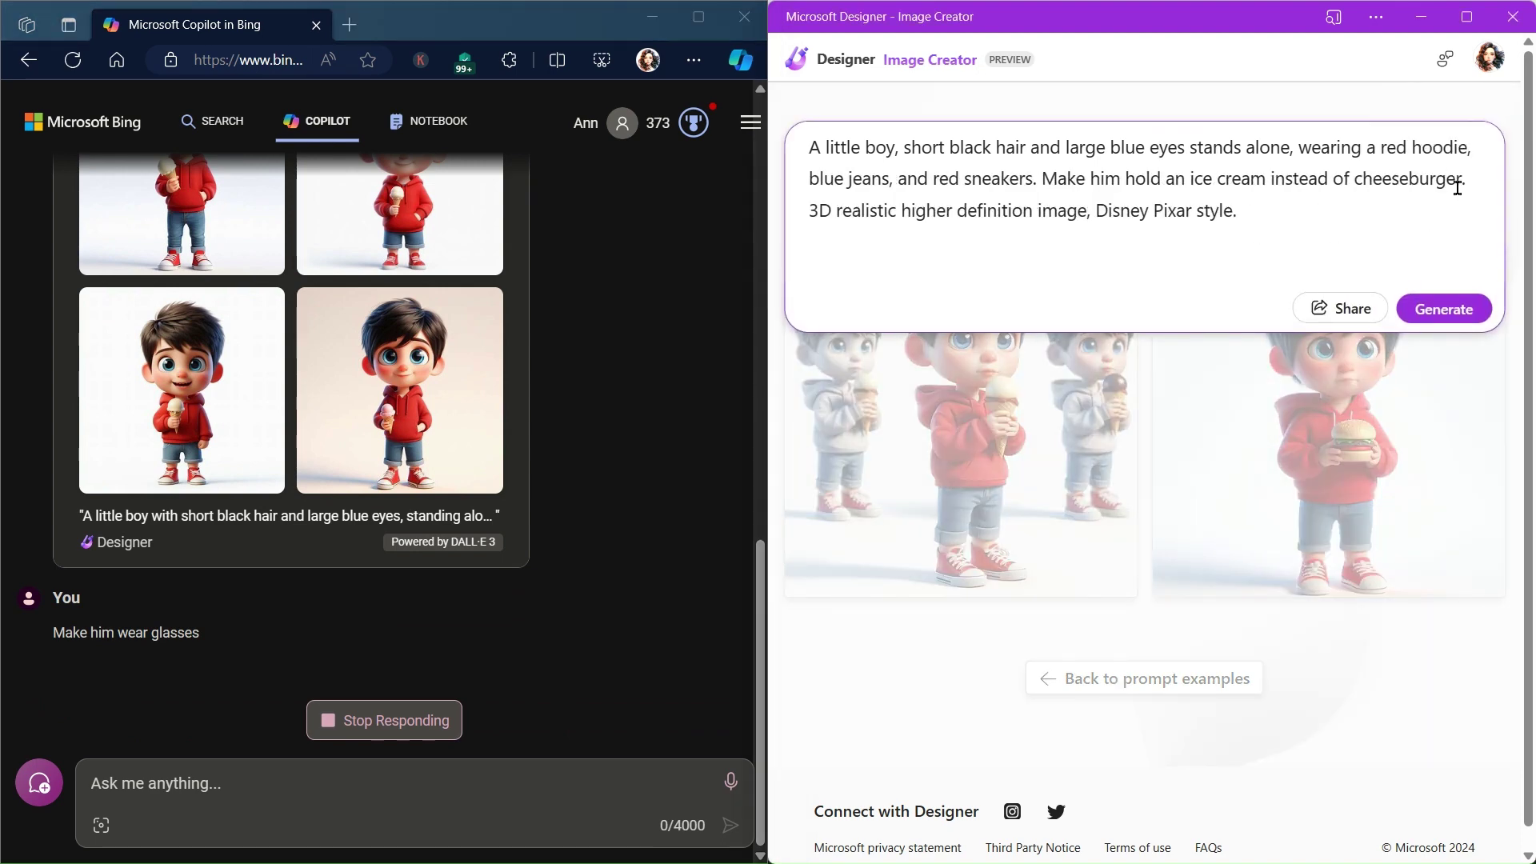
{"action": "type", "text": "make him"}
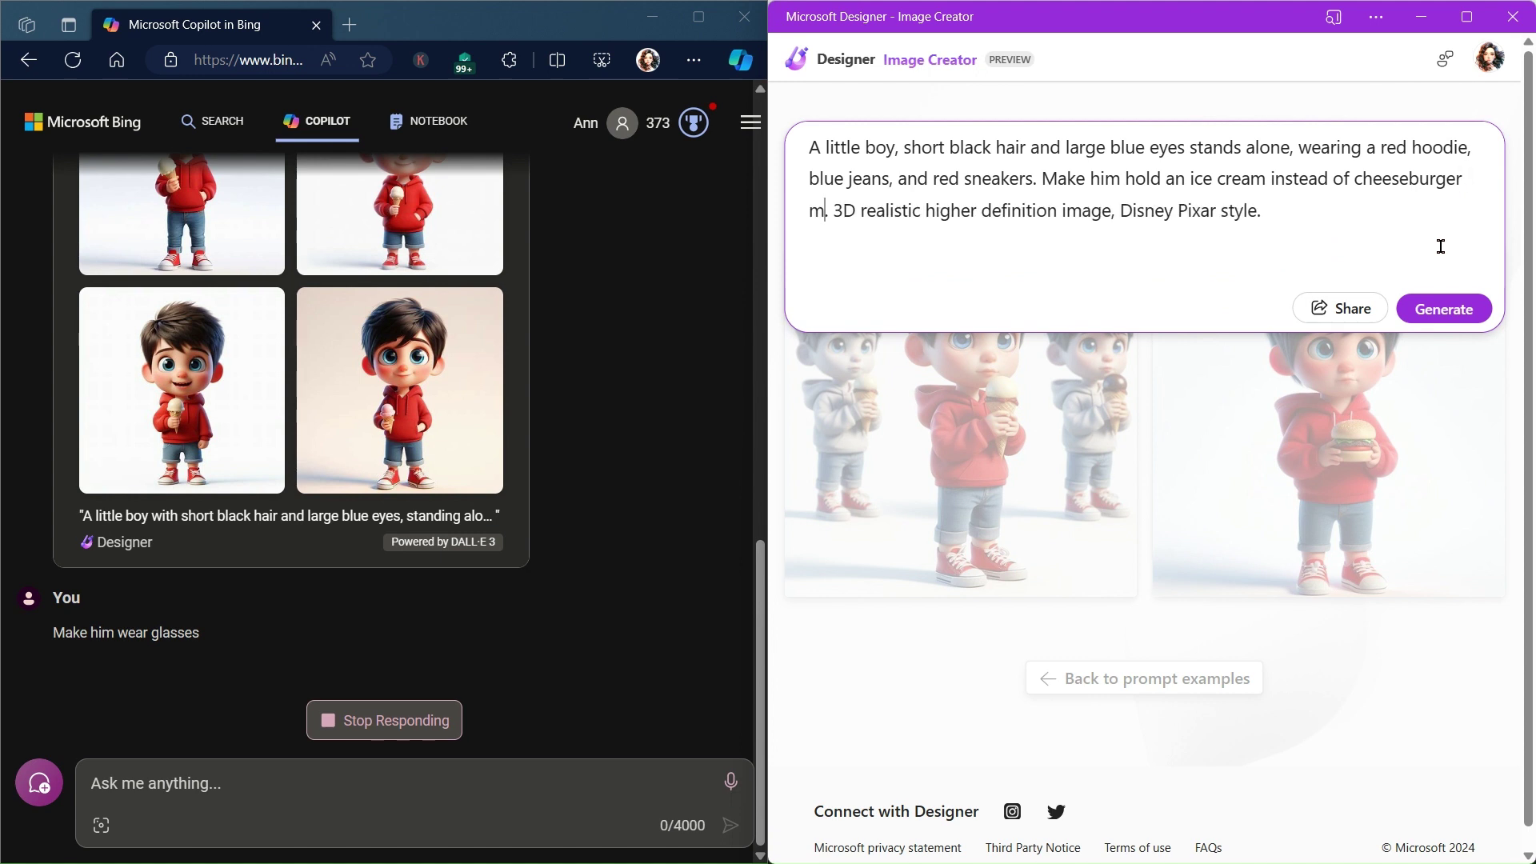
{"action": "type", "text": " wear gla"}
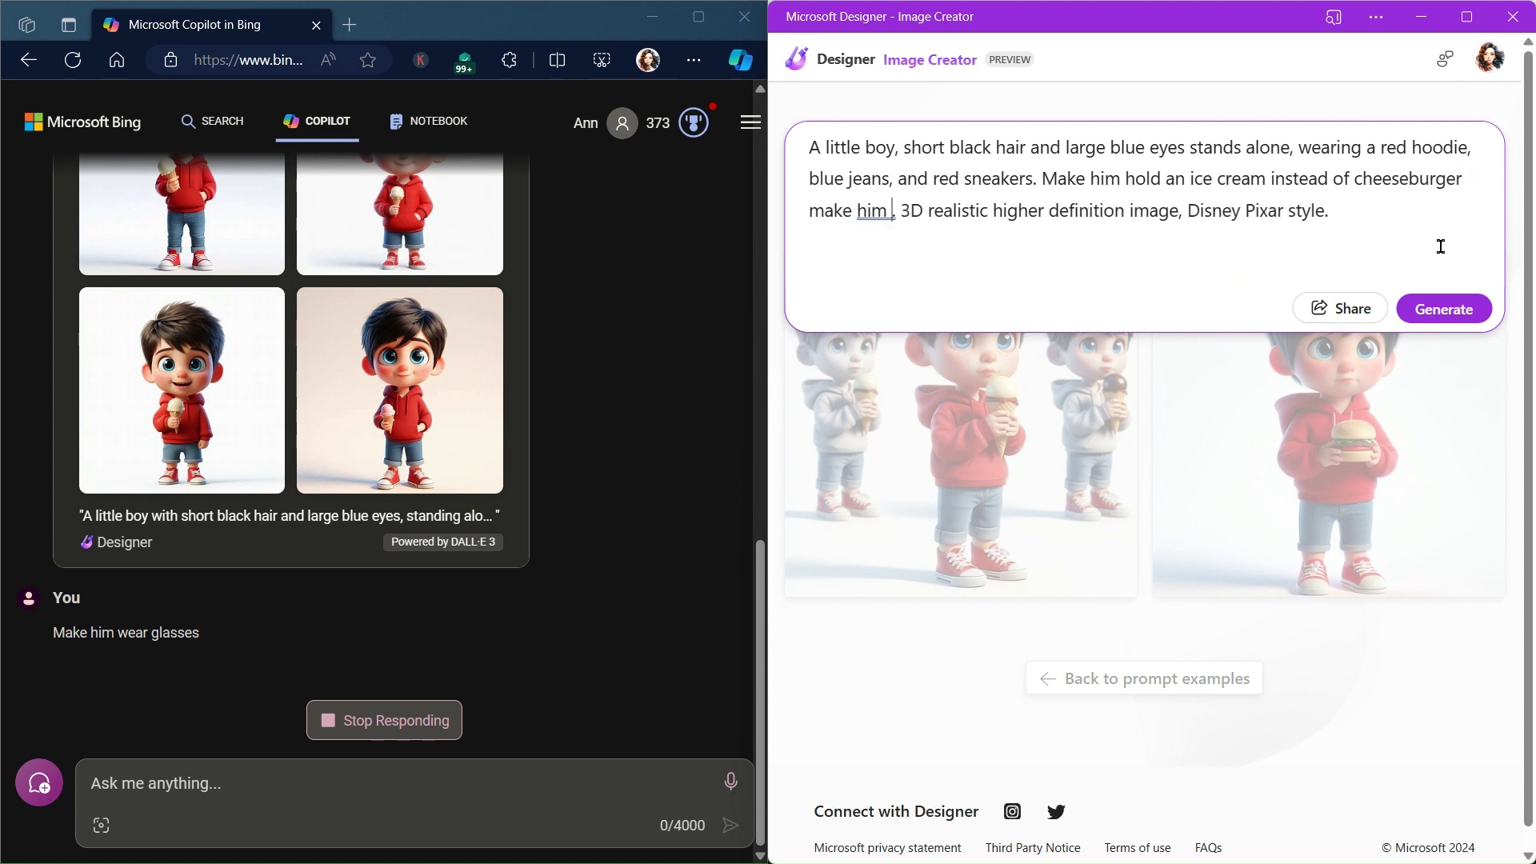
{"action": "type", "text": "s"}
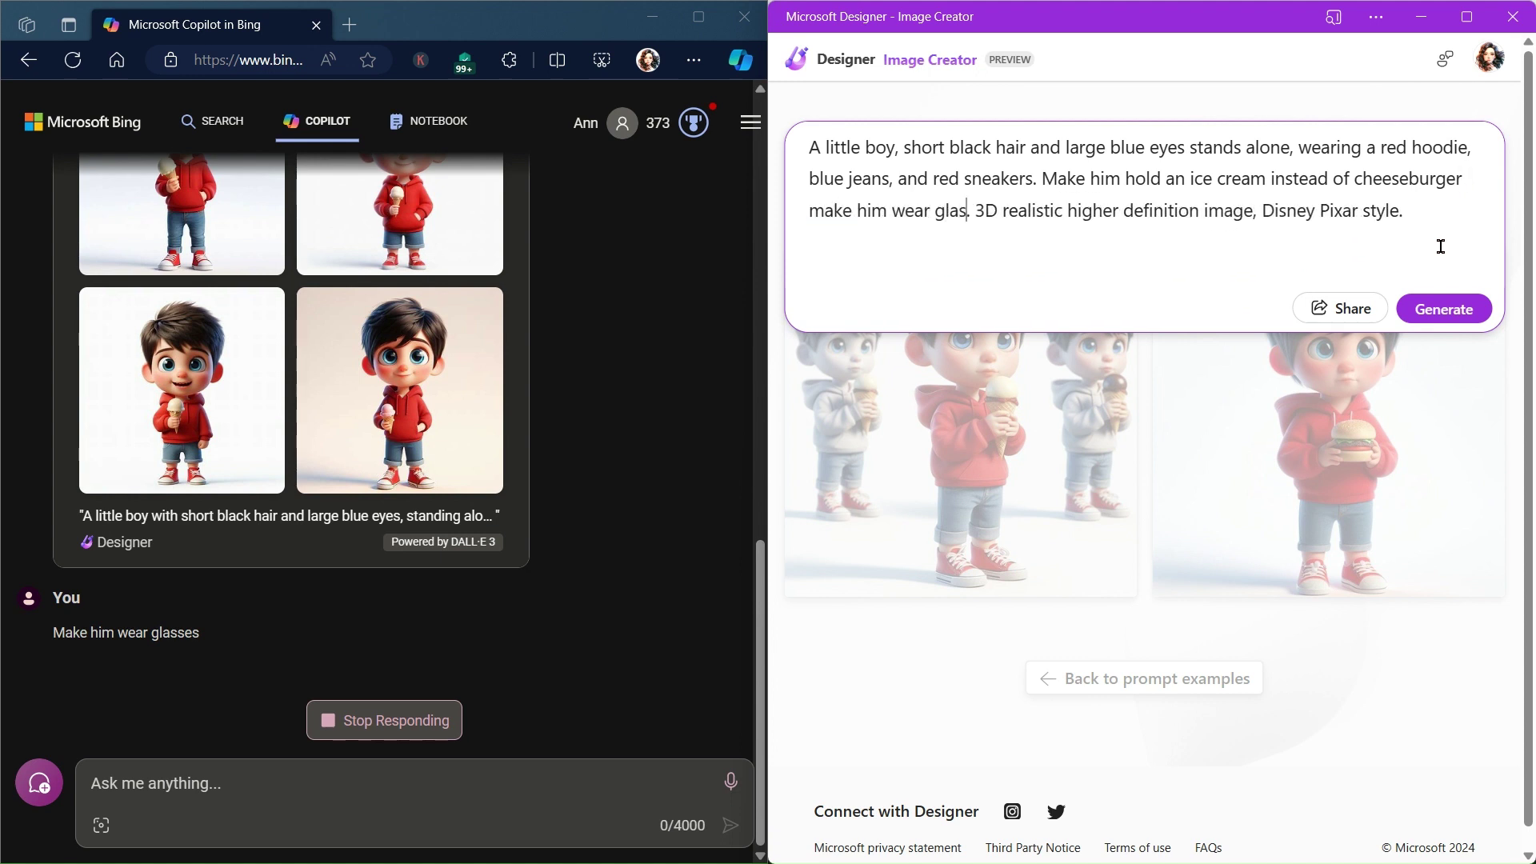
{"action": "type", "text": "ses"}
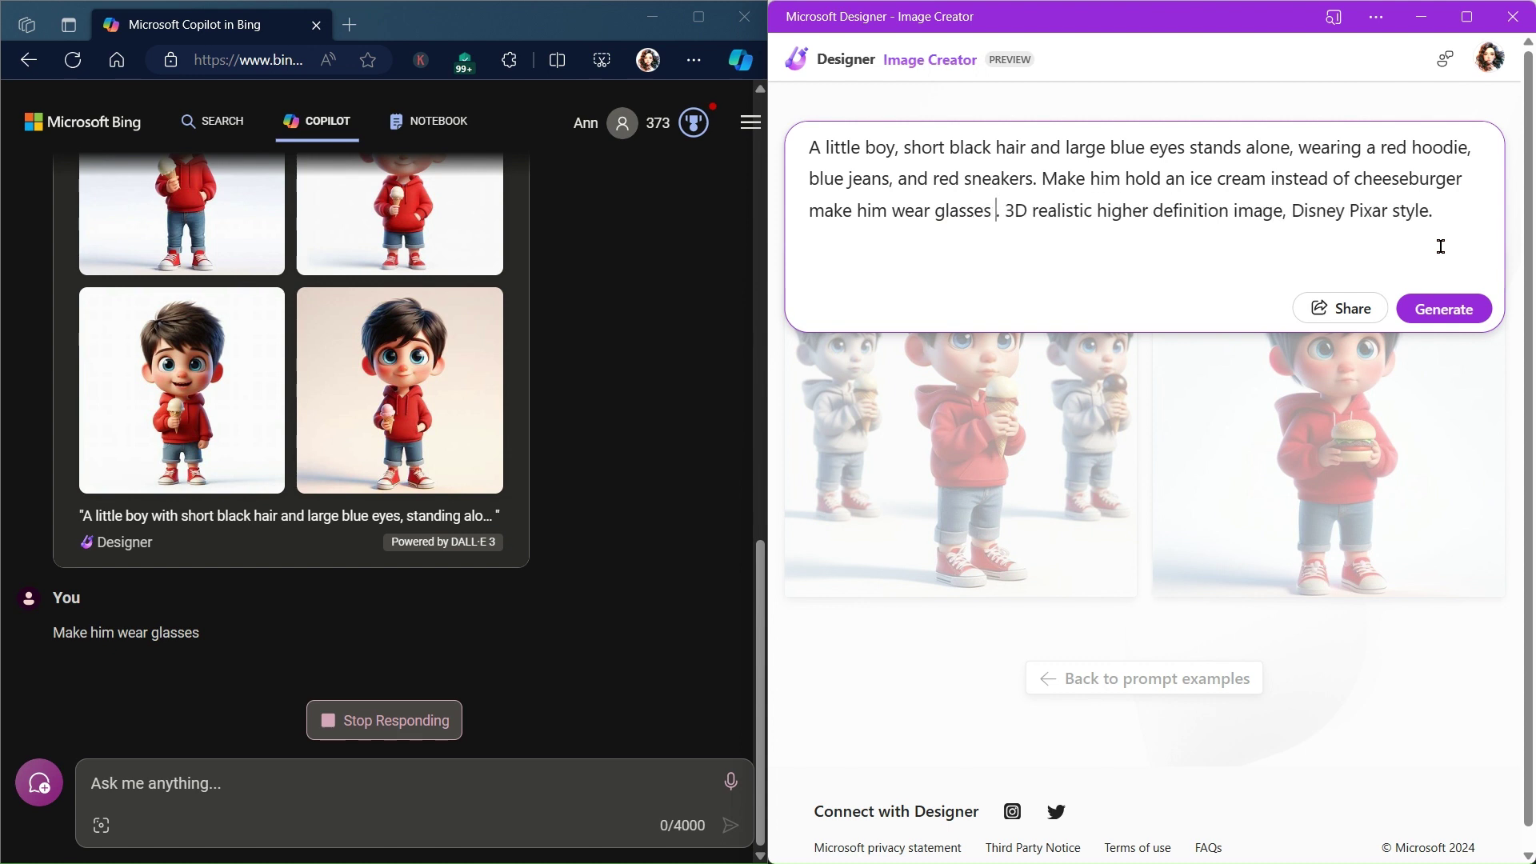
{"action": "left_click", "coordinate": [1469, 310]}
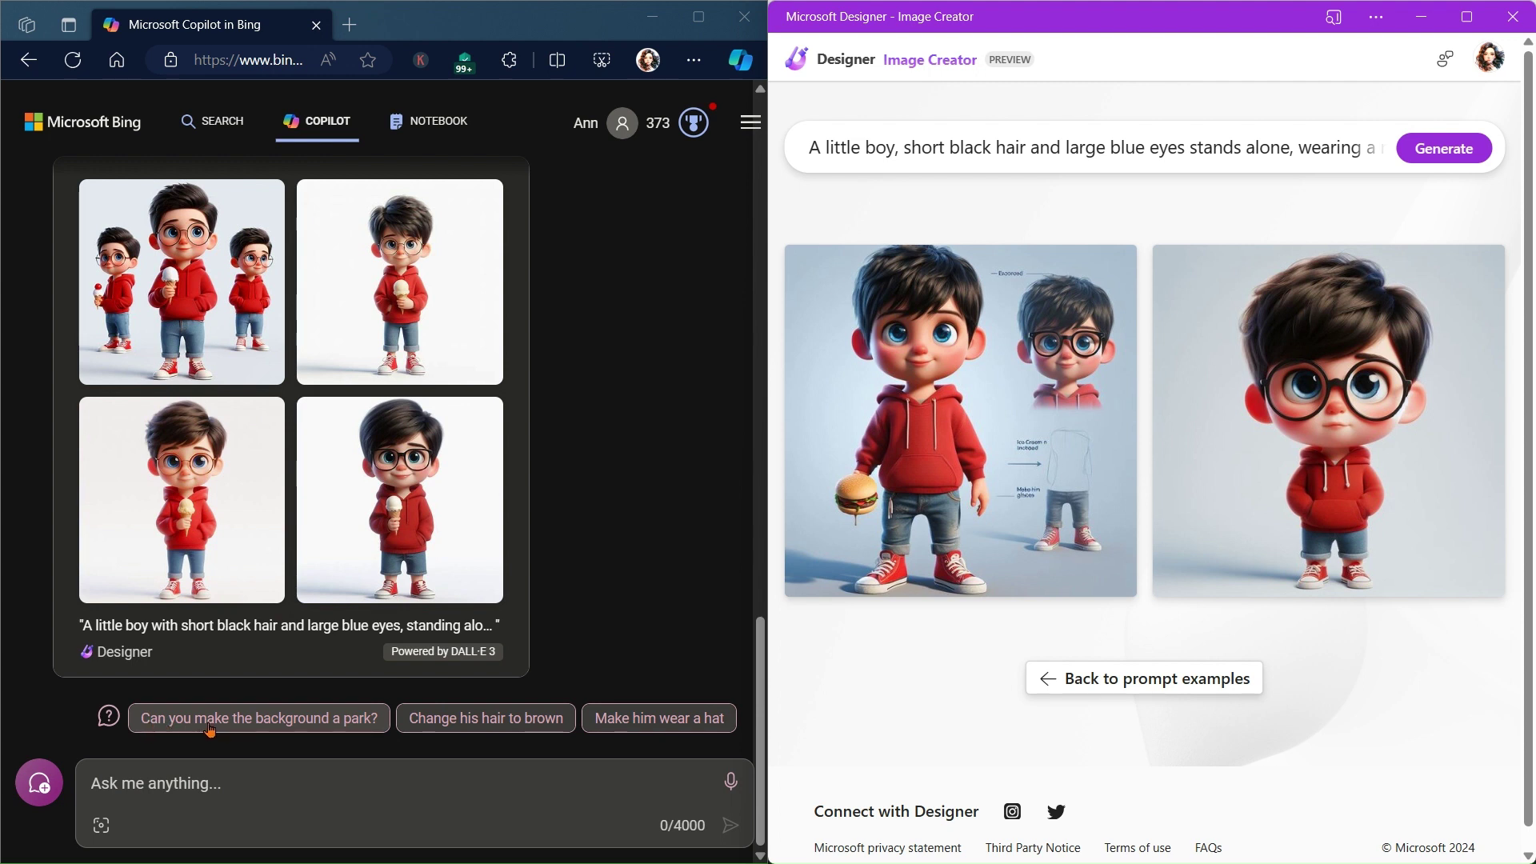
Send Copilot's suggested follow-up "Can you make the background a park?" for the boy's images
{"action": "left_click", "coordinate": [334, 720]}
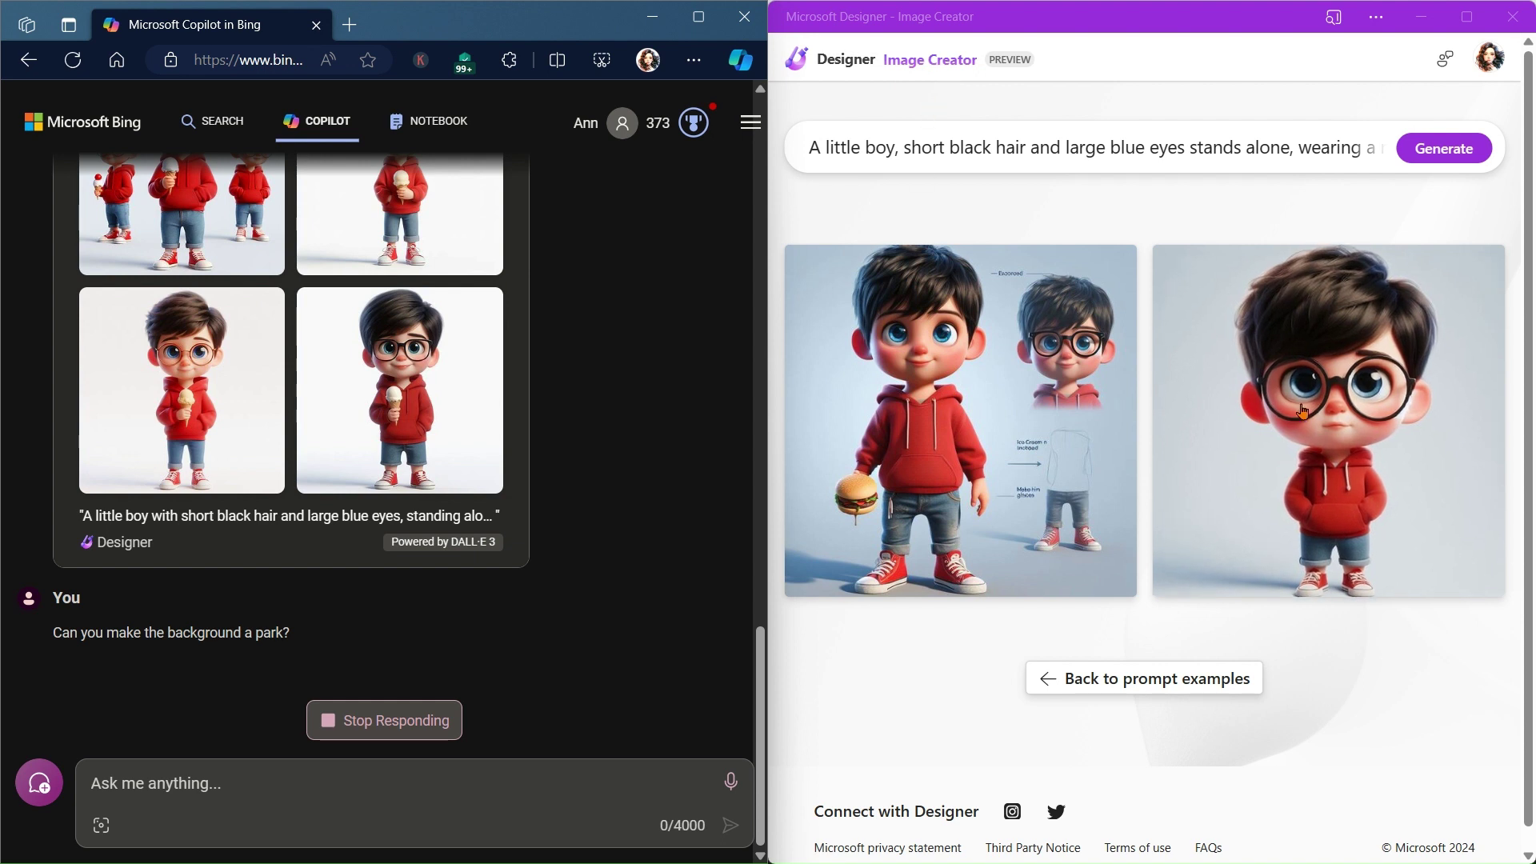
Send Copilot's suggested follow-up "Can you make the sky blue?" for the park images of the boy
{"action": "scroll", "coordinate": [1320, 648], "scroll_direction": "down", "scroll_amount": 1}
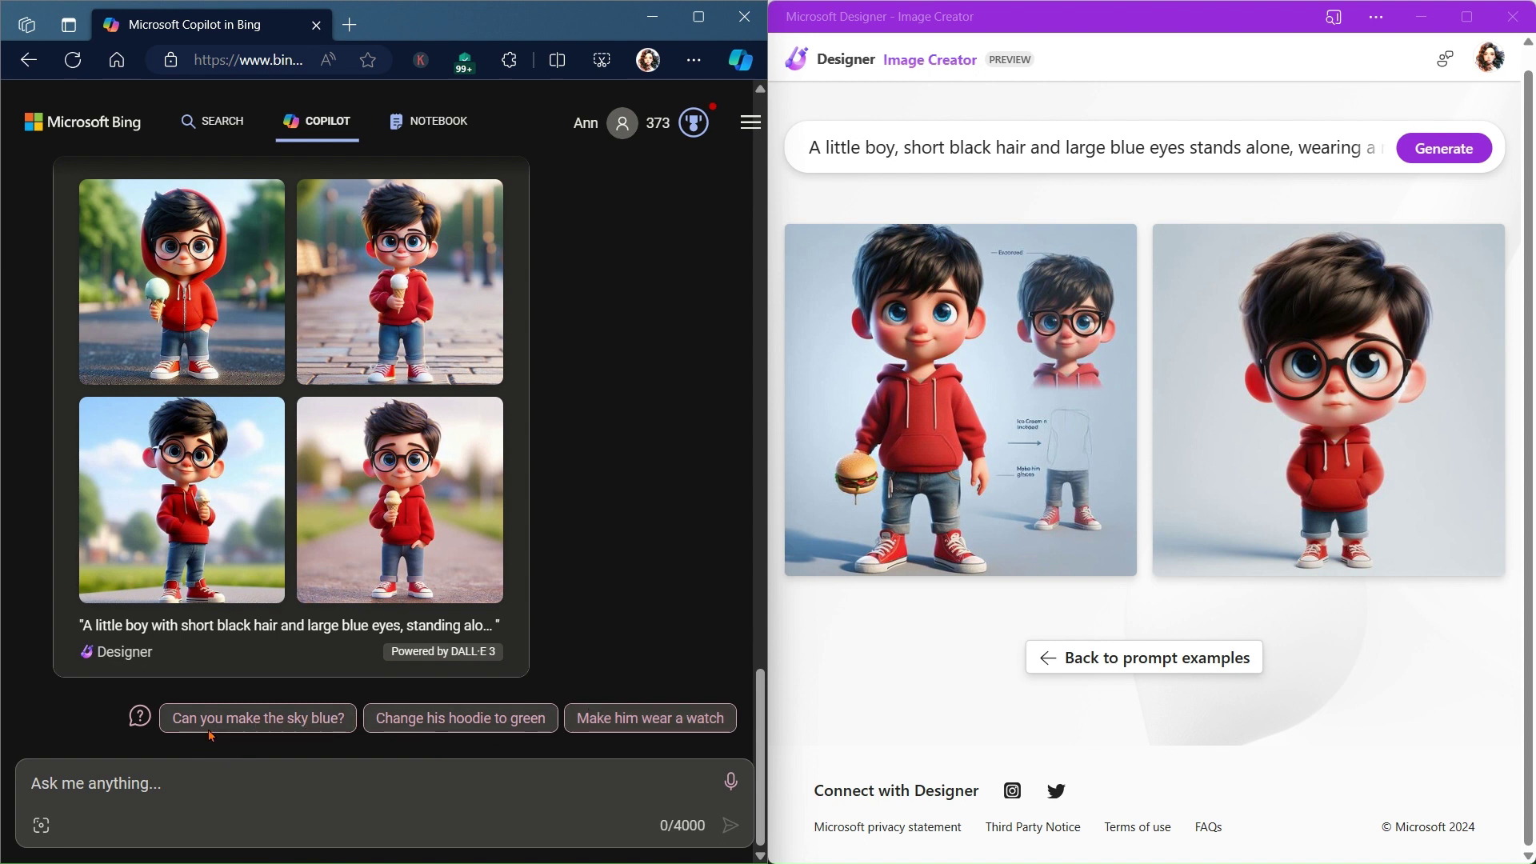
{"action": "left_click", "coordinate": [308, 720]}
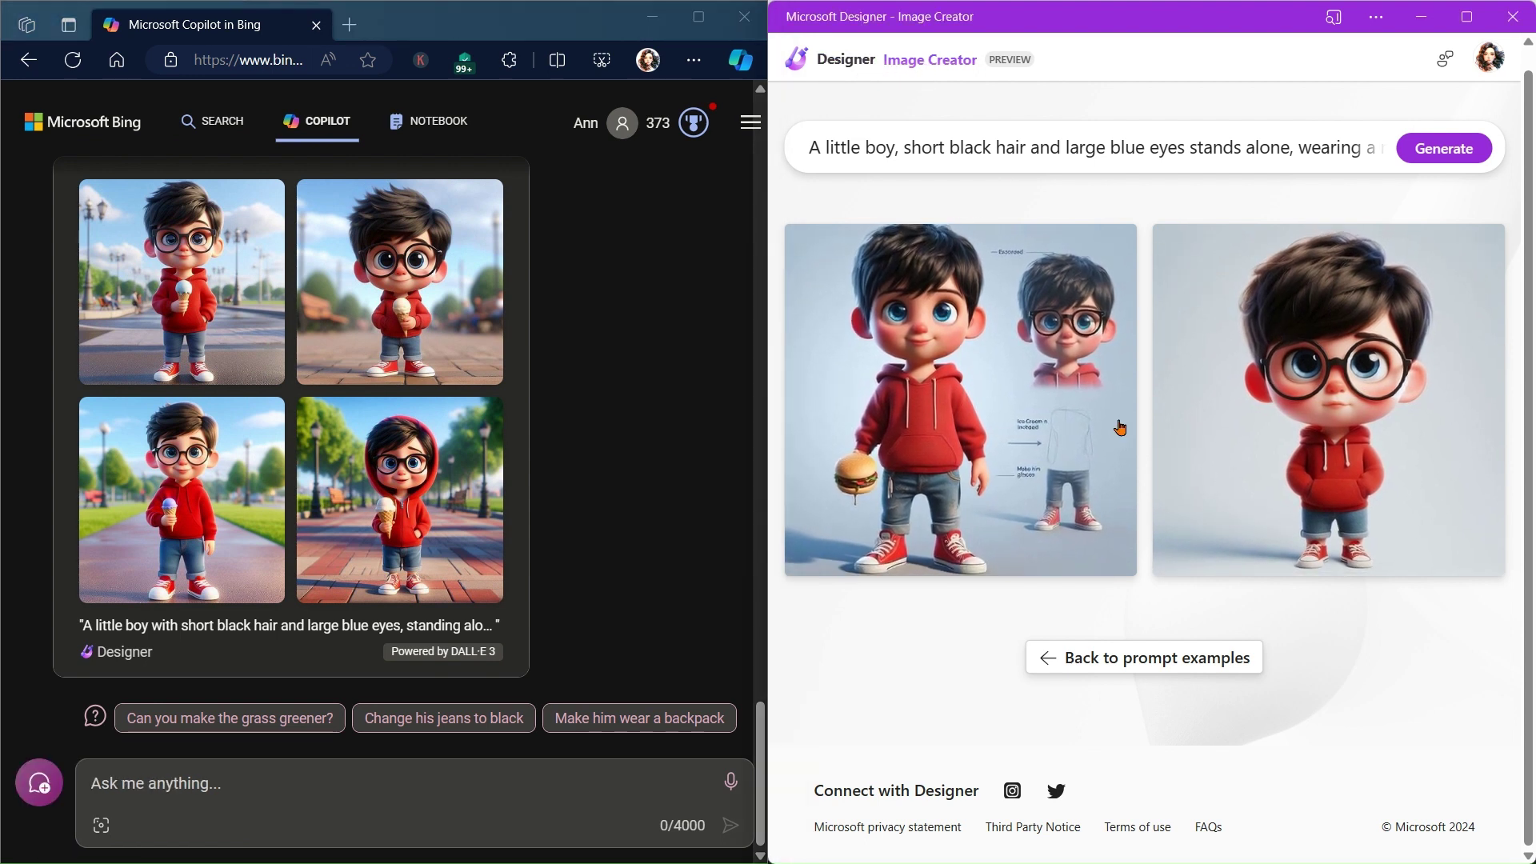
Go to Designer's home page and look through its "Get started with generative AI" tools
{"action": "left_click", "coordinate": [1246, 435]}
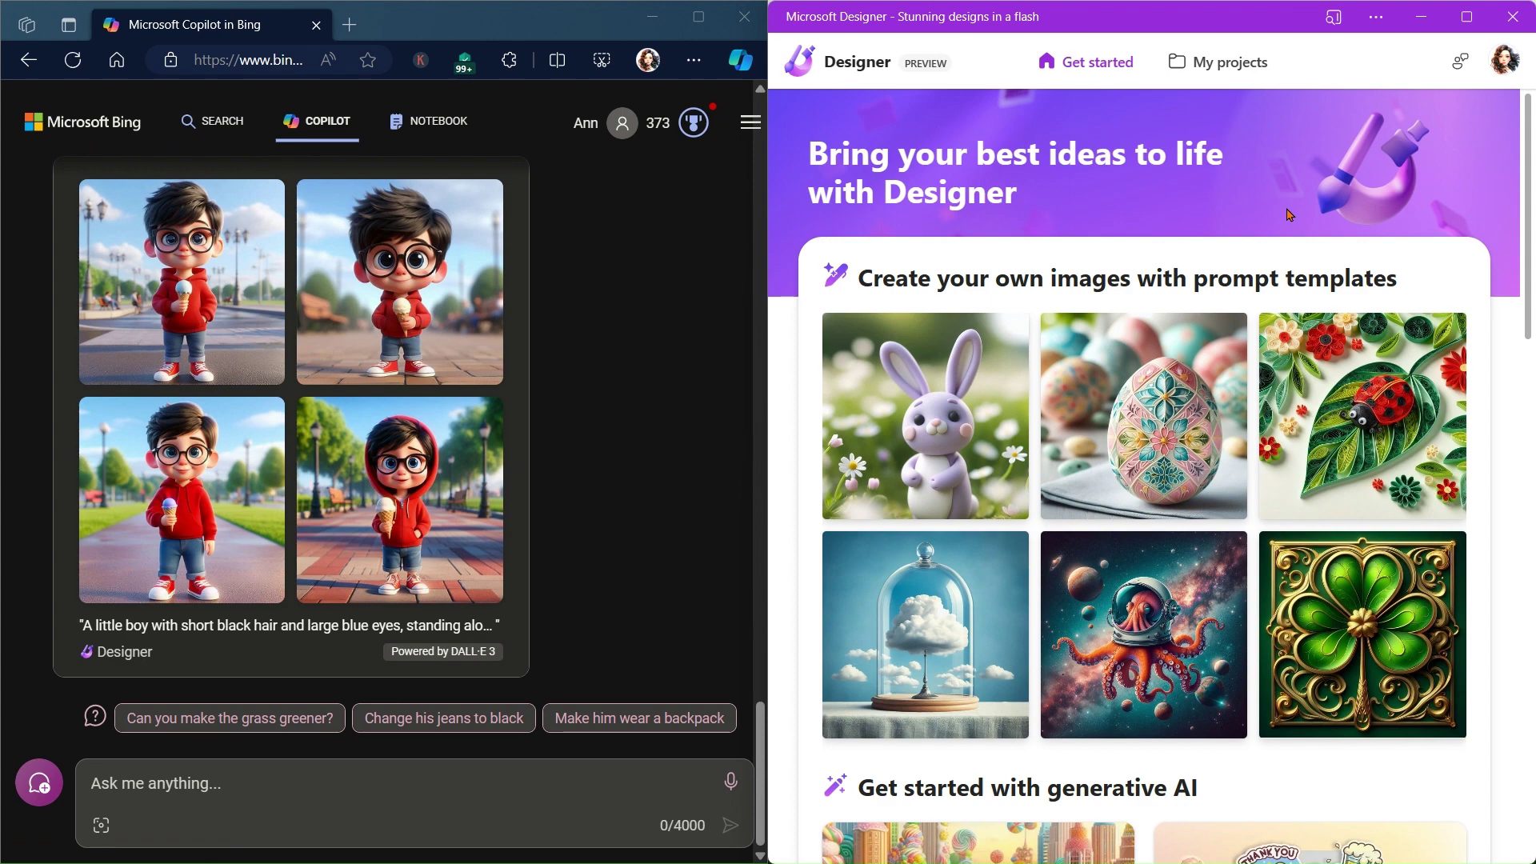
{"action": "scroll", "coordinate": [1289, 214], "scroll_direction": "down", "scroll_amount": 10}
{"action": "scroll", "coordinate": [1357, 147], "scroll_direction": "up", "scroll_amount": 2}
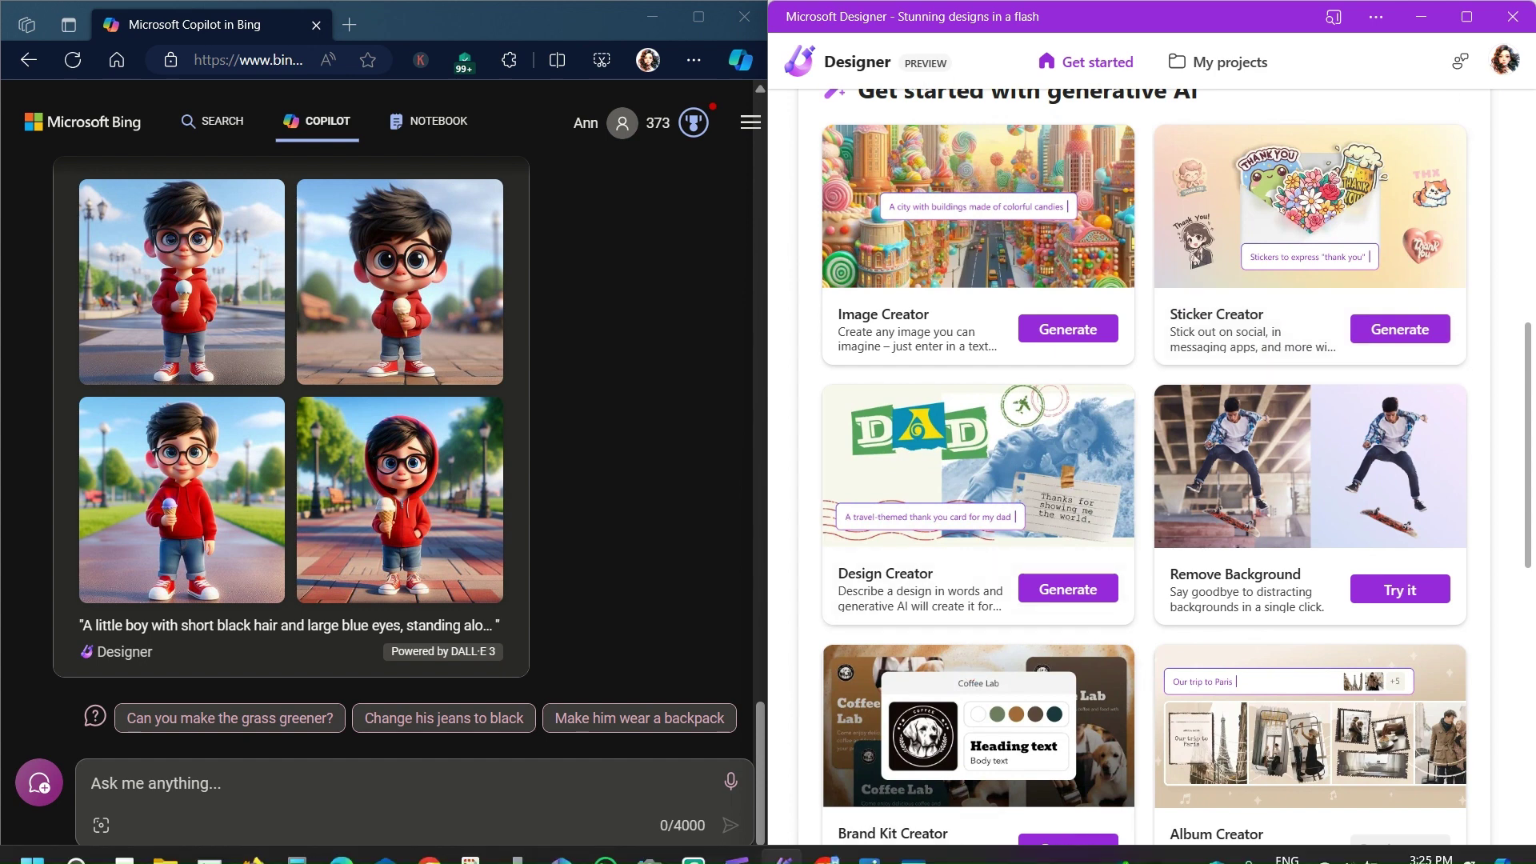
Switch to the grouped Photos windows with the boy's four poses and the original cheeseburger prompt side by side
{"action": "left_click", "coordinate": [874, 846]}
{"action": "mouse_move", "coordinate": [874, 846]}
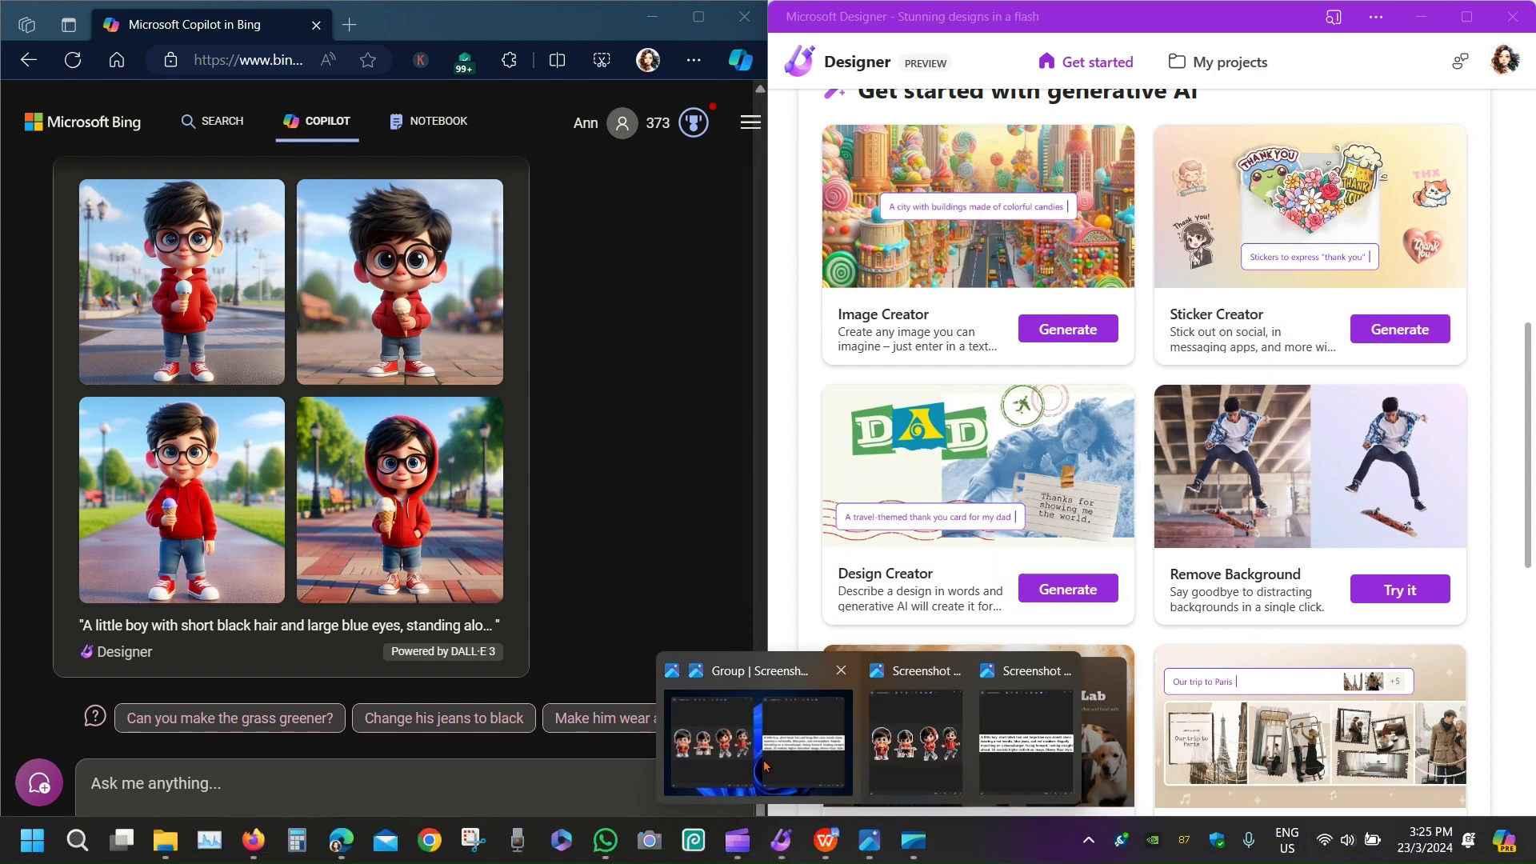
{"action": "left_click", "coordinate": [758, 740]}
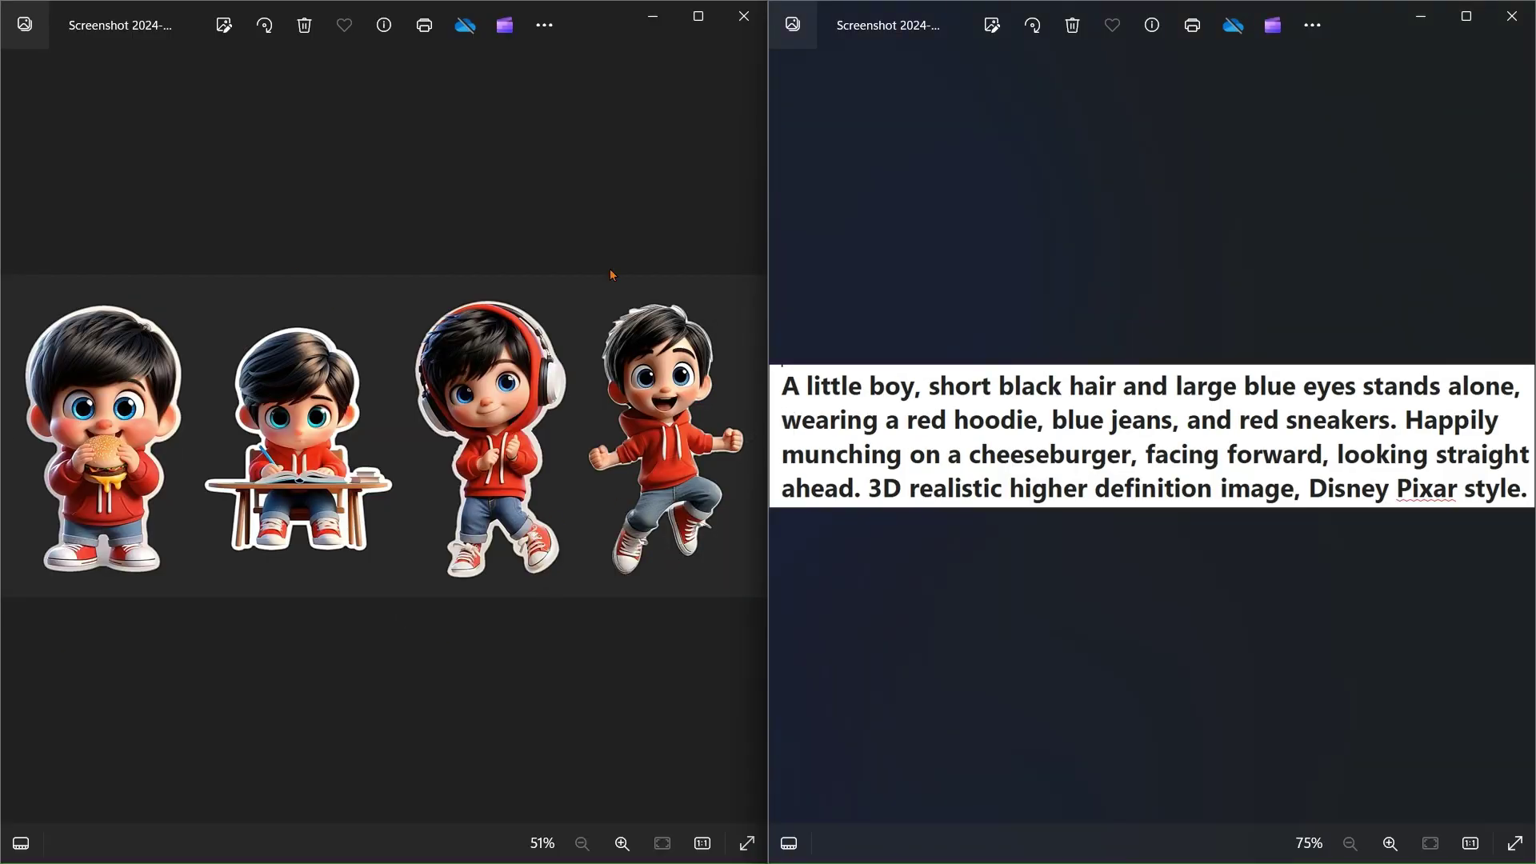